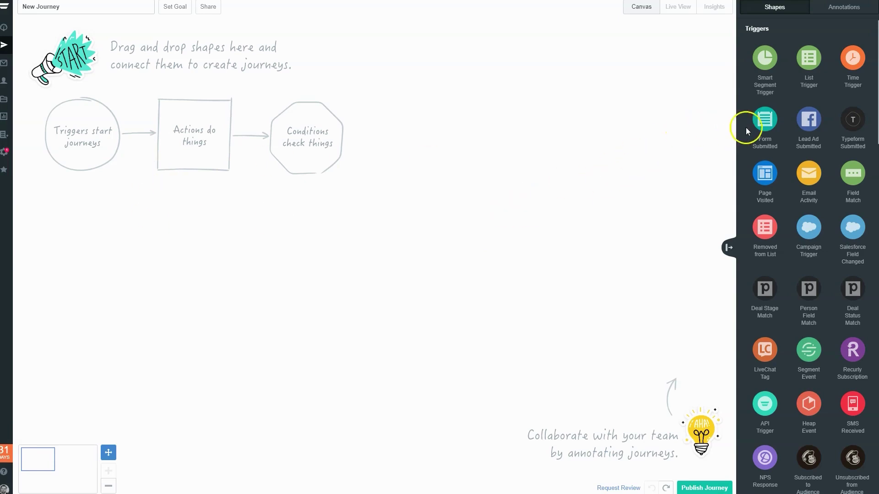
# Step: Place a Form Submitted trigger at the start of the journey and connect it to a new Add to List action beside it
pyautogui.moveTo(765, 120); pyautogui.dragTo(84, 133)
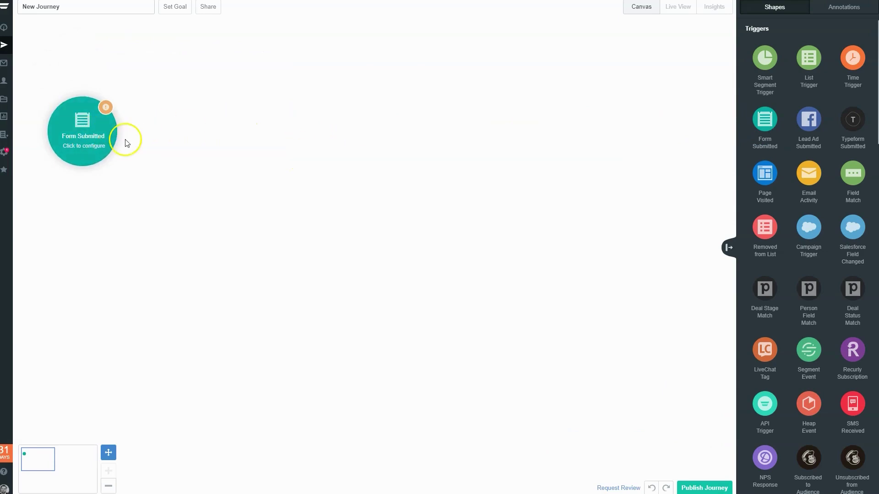
pyautogui.scroll(-13, 801, 83)
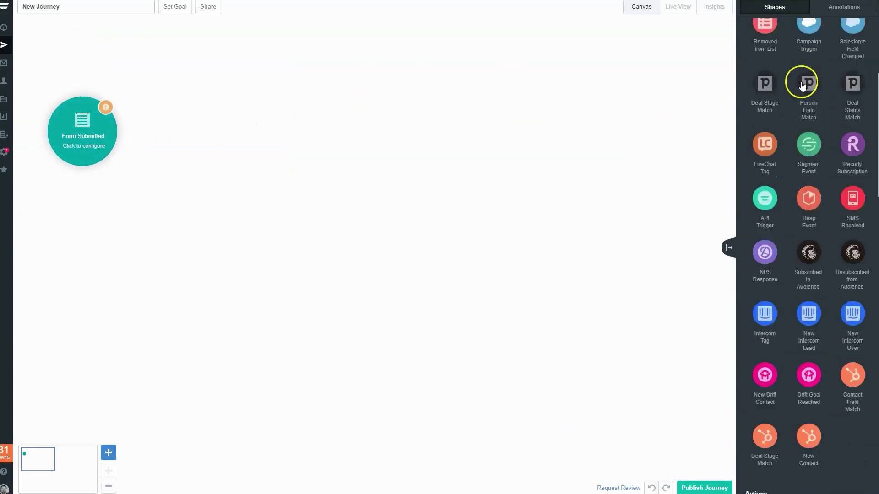
pyautogui.scroll(-2, 802, 82)
pyautogui.scroll(4, 801, 83)
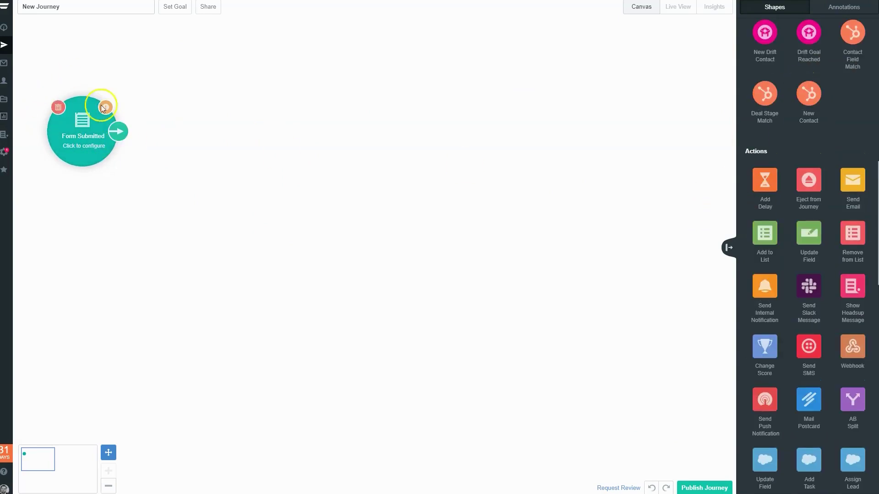
pyautogui.moveTo(769, 235); pyautogui.dragTo(210, 130)
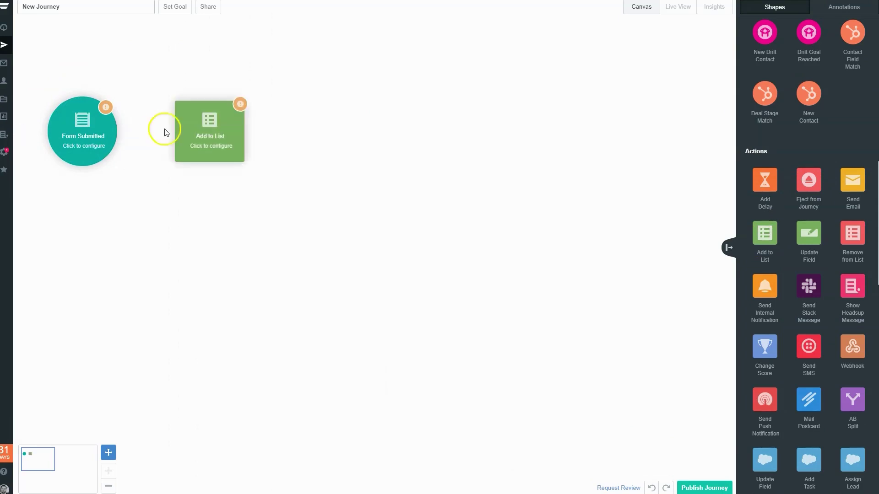
pyautogui.moveTo(115, 133); pyautogui.dragTo(199, 131)
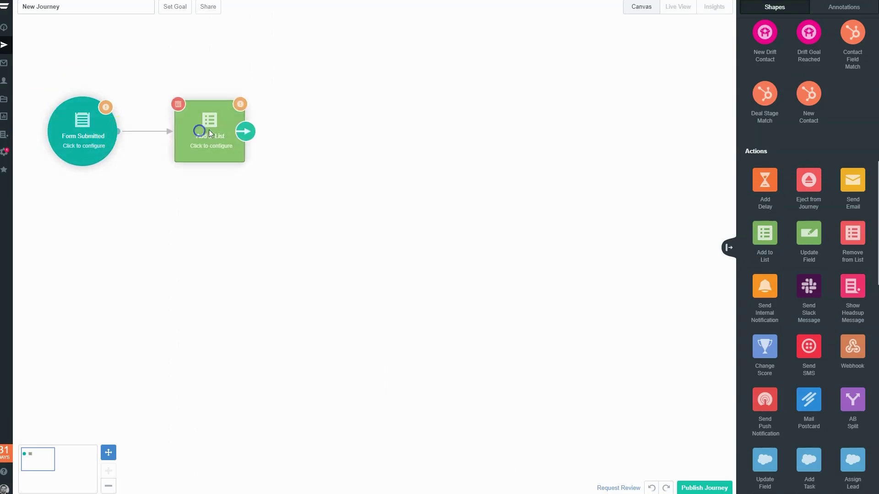
# Step: Set the Add to List action's contact list to Sunset Contacts
pyautogui.click(228, 134)
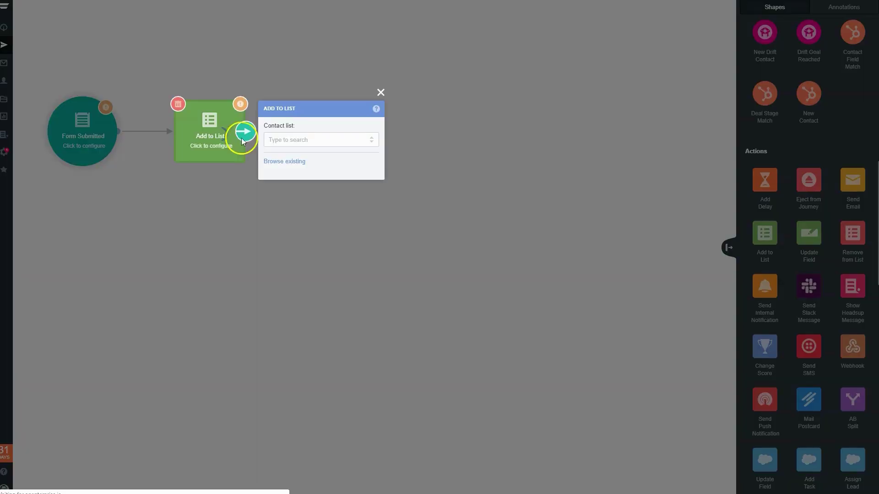
pyautogui.click(314, 138)
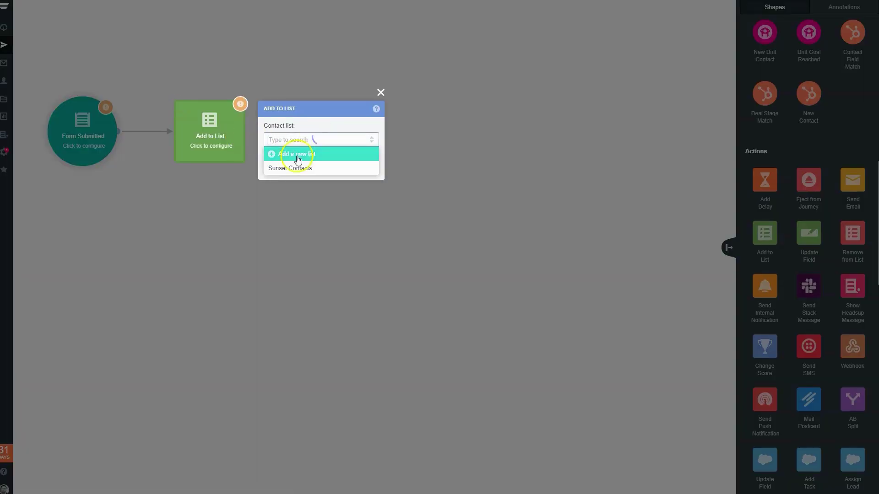
pyautogui.click(338, 168)
pyautogui.click(295, 83)
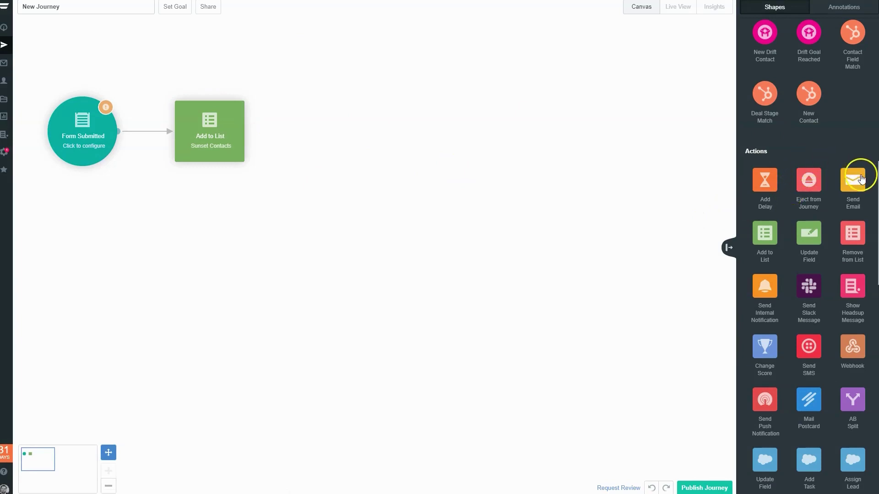
# Step: Connect a new Send Email action after Add to List and look over its options for creating a new email
pyautogui.moveTo(853, 186); pyautogui.dragTo(339, 137)
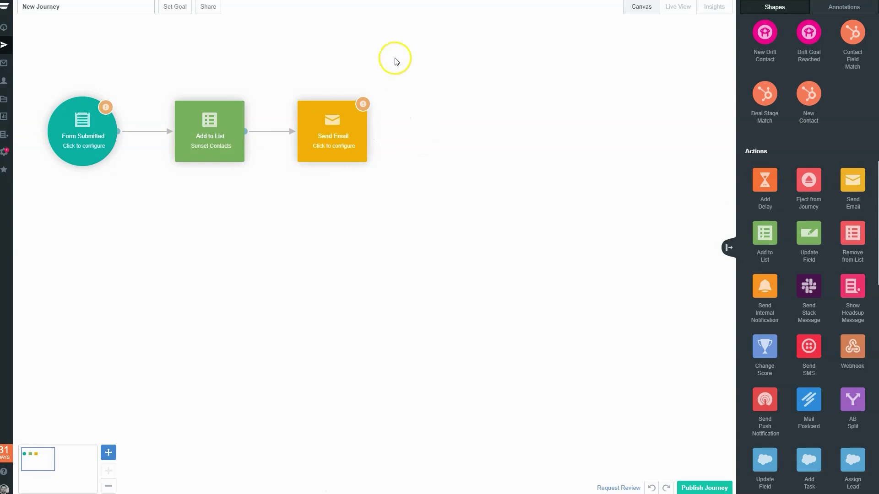
pyautogui.click(336, 136)
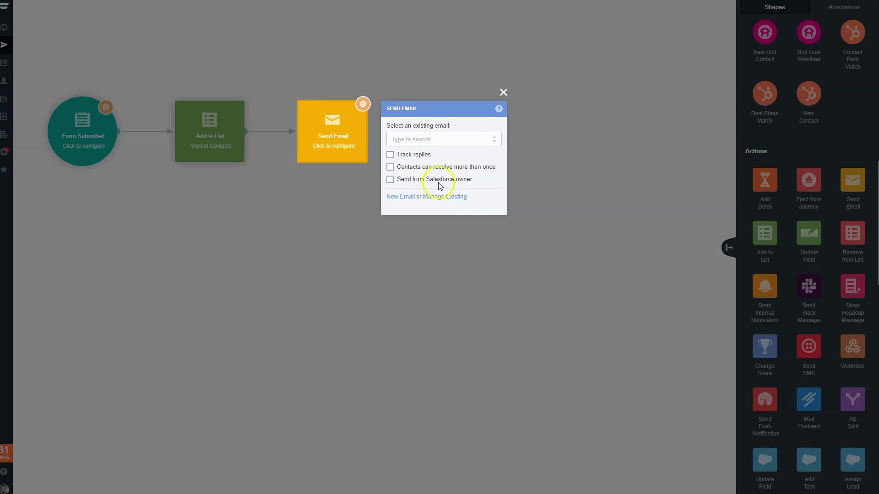
pyautogui.click(401, 197)
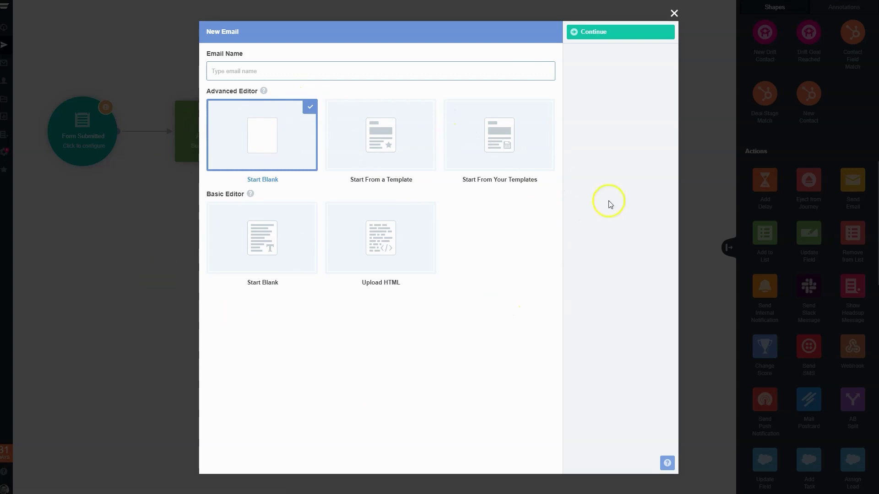
pyautogui.click(674, 15)
pyautogui.click(591, 85)
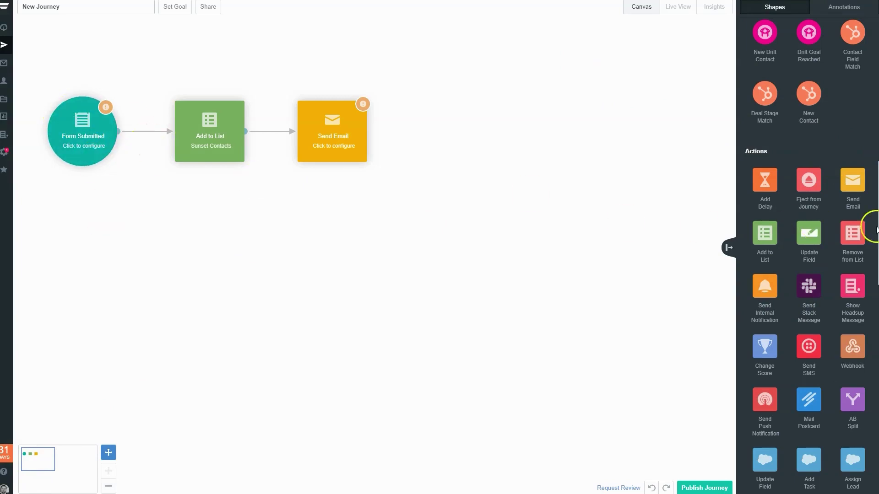
# Step: Place a Facebook Add to Audience action below the Form Submitted trigger and connect the trigger to it
pyautogui.scroll(-10, 809, 334)
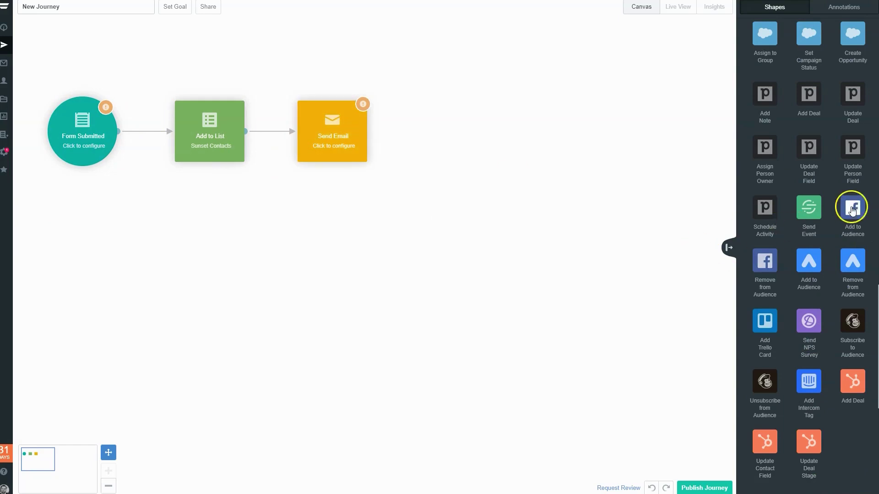
pyautogui.moveTo(853, 208); pyautogui.dragTo(76, 233)
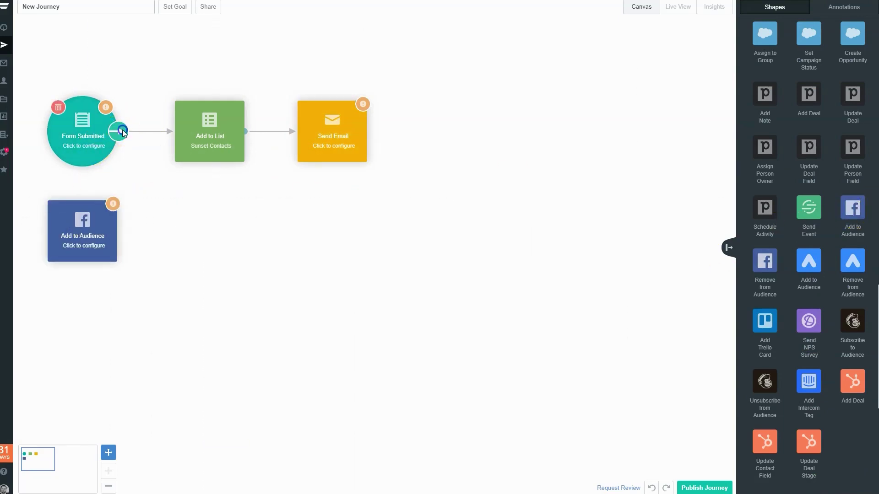
pyautogui.moveTo(117, 133); pyautogui.dragTo(83, 223)
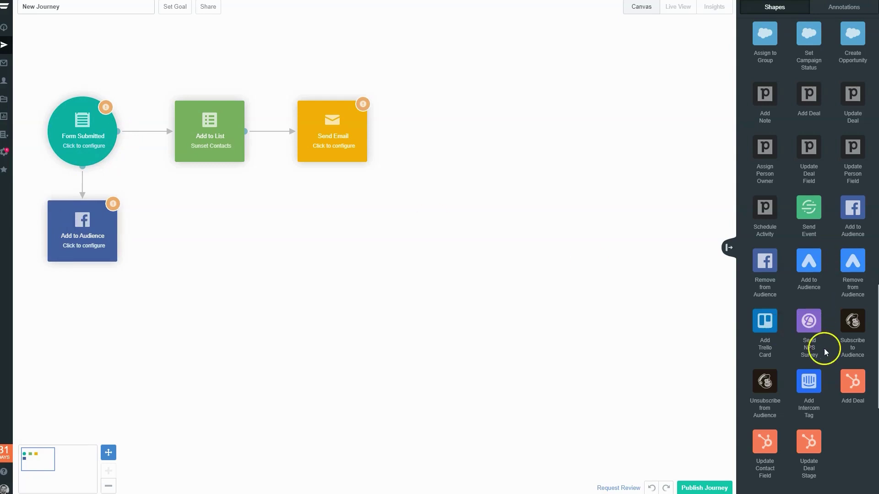
# Step: Place a Send SMS action below Add to Audience and connect Add to Audience to it
pyautogui.scroll(10, 813, 411)
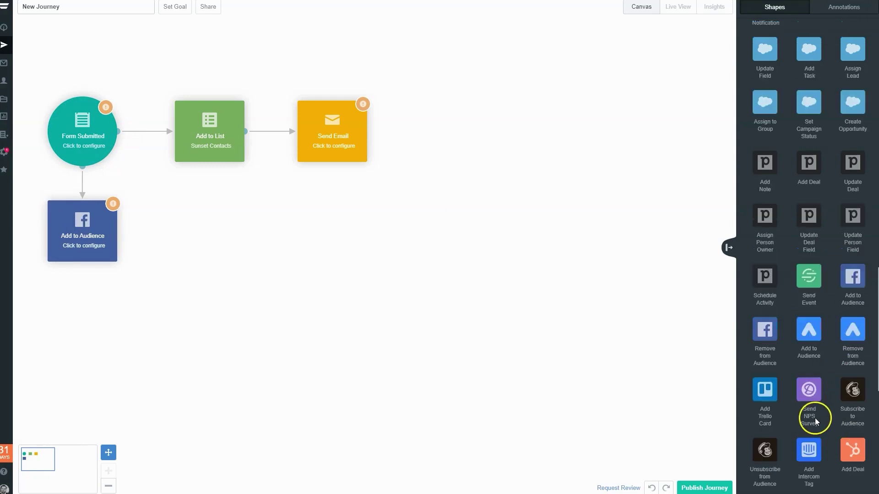
pyautogui.scroll(3, 821, 394)
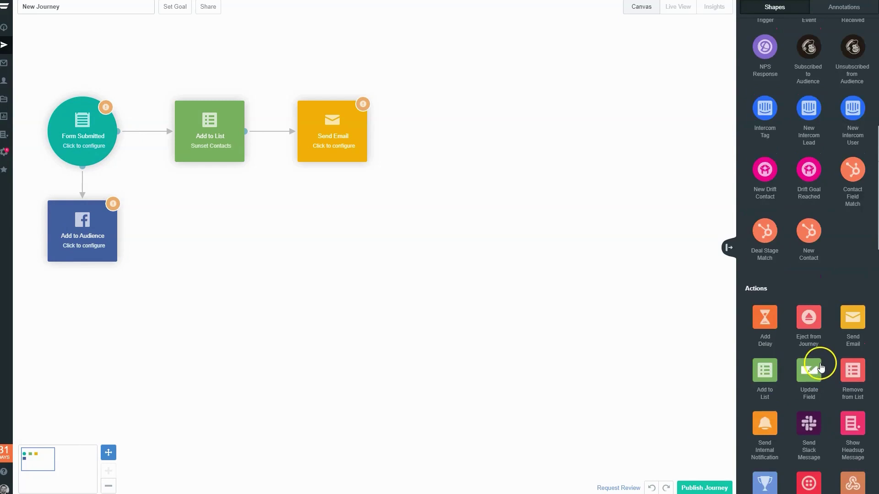
pyautogui.scroll(-5, 817, 364)
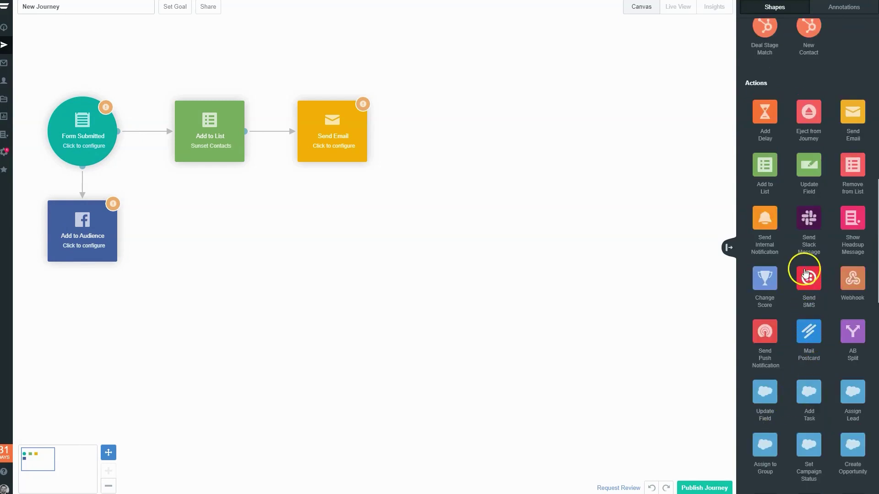
pyautogui.moveTo(808, 277); pyautogui.dragTo(76, 338)
pyautogui.moveTo(118, 231); pyautogui.dragTo(92, 338)
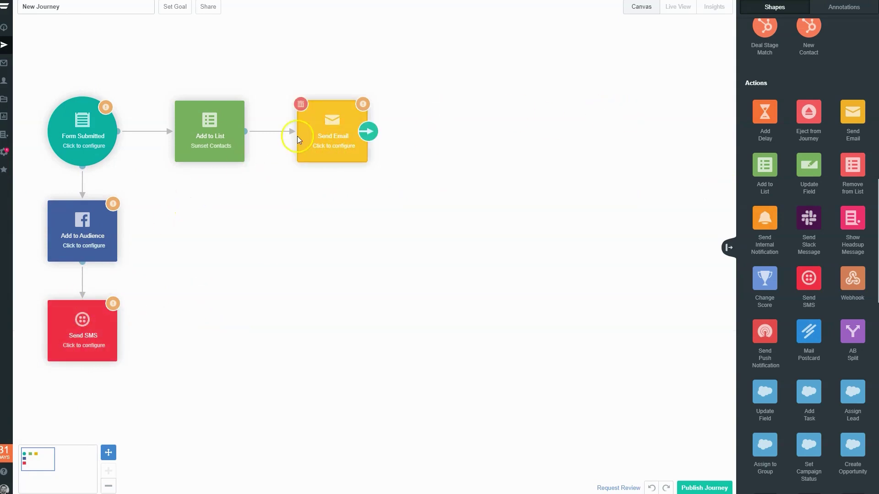
# Step: Add a title annotation reading "Welcome & Delivery", reduced to font size 24, directly above the Send Email action
pyautogui.scroll(10, 838, 177)
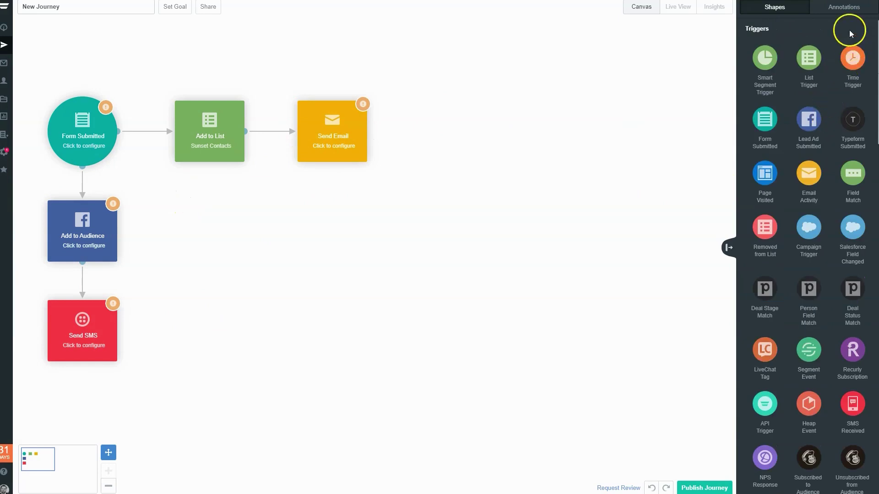
pyautogui.click(844, 14)
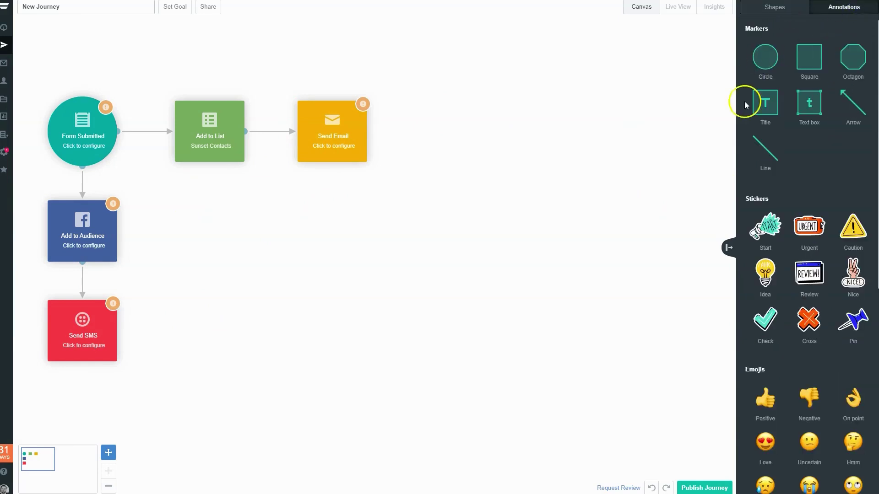
pyautogui.moveTo(764, 102); pyautogui.dragTo(448, 94)
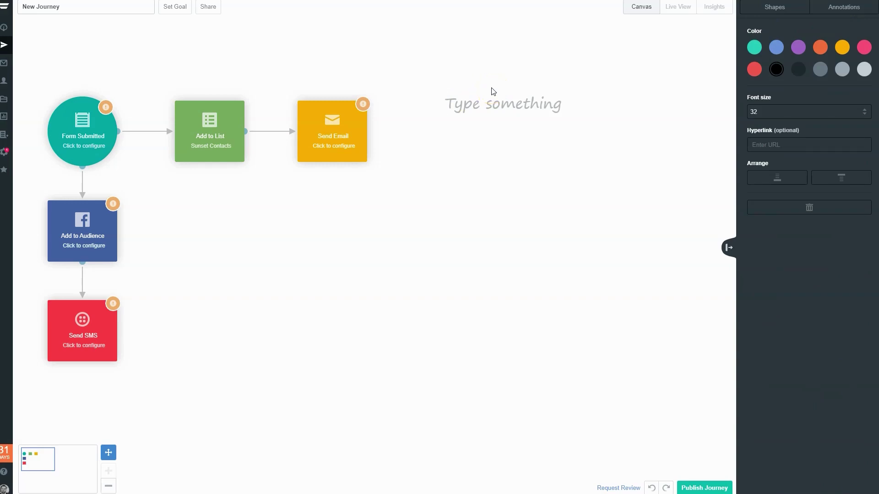
pyautogui.write('Welcome & Delivery')
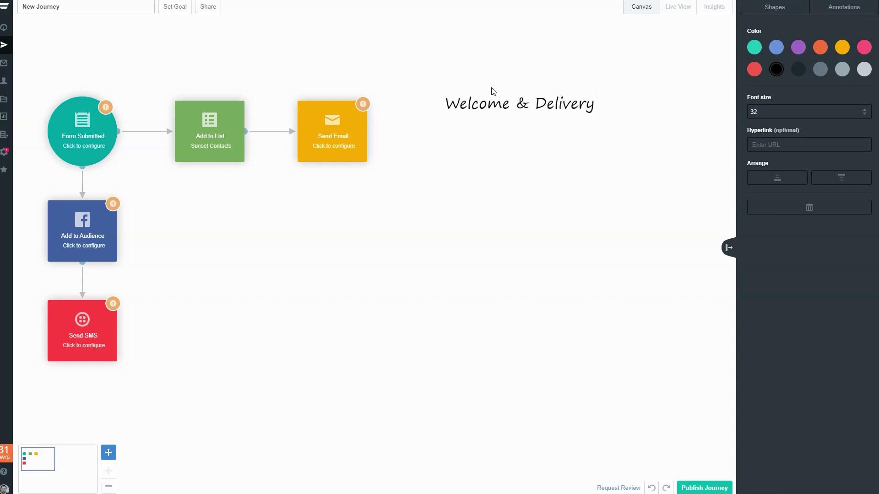
pyautogui.click(492, 92)
pyautogui.moveTo(569, 103); pyautogui.dragTo(378, 85)
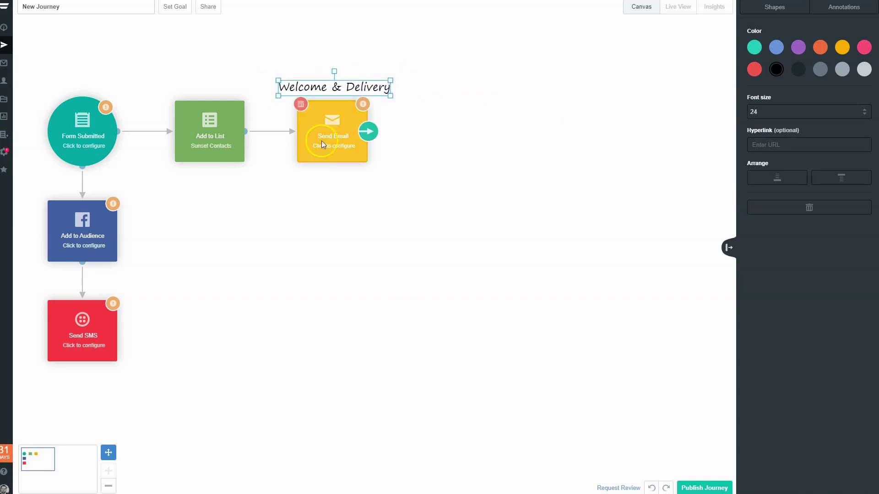
pyautogui.click(416, 141)
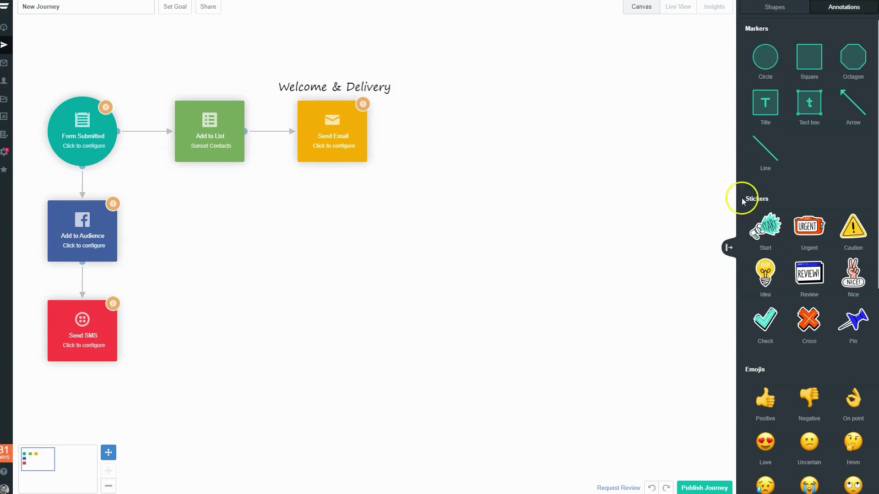
# Step: Add a 1-day Add Delay action after Send Email, linked through the email's On Send outcome
pyautogui.click(773, 7)
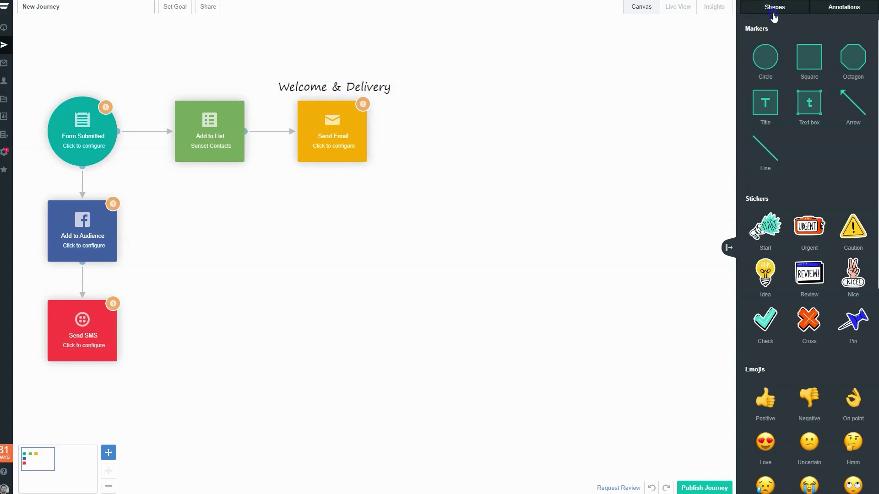
pyautogui.scroll(-7, 795, 219)
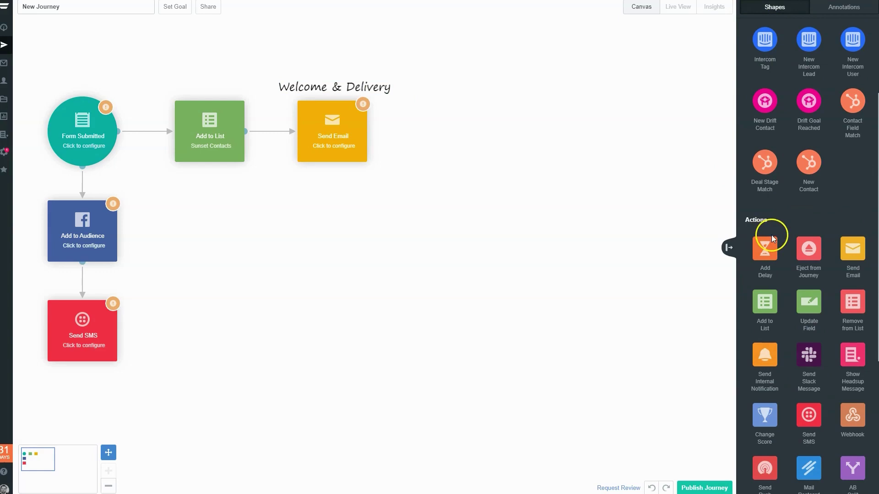
pyautogui.moveTo(774, 248); pyautogui.dragTo(442, 133)
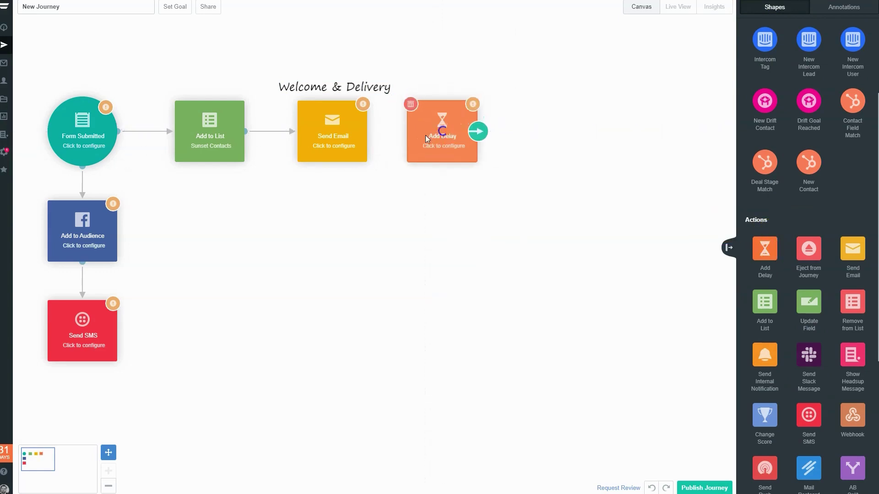
pyautogui.moveTo(370, 137); pyautogui.dragTo(392, 132)
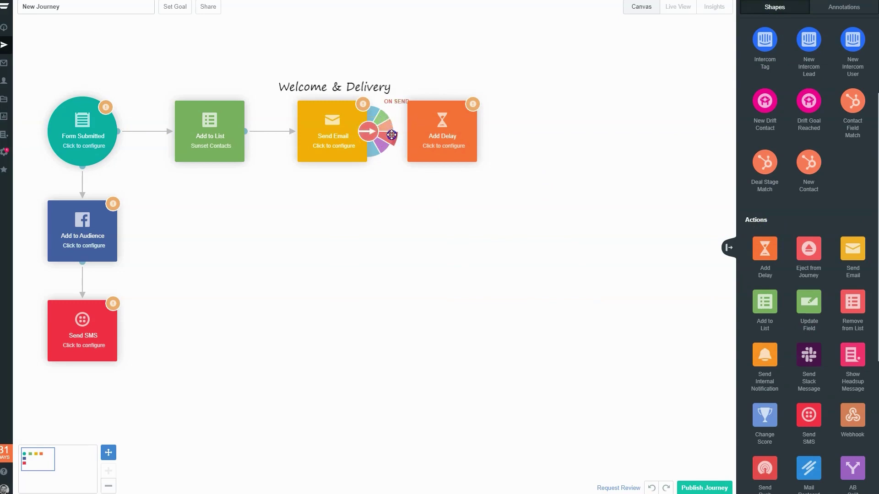
pyautogui.moveTo(391, 134); pyautogui.dragTo(449, 139)
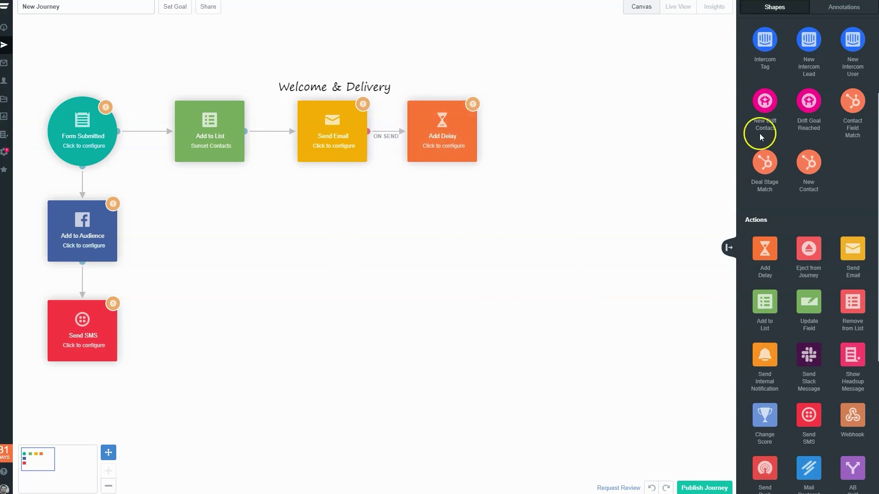
pyautogui.click(455, 139)
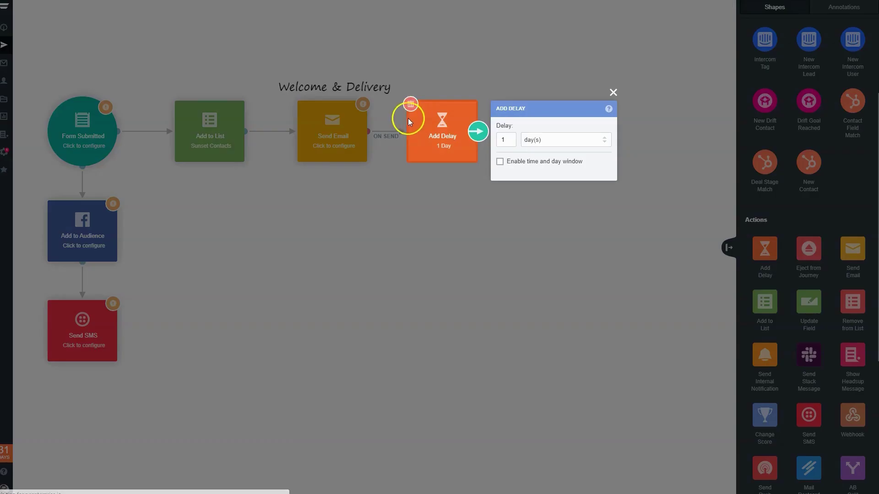
pyautogui.click(516, 63)
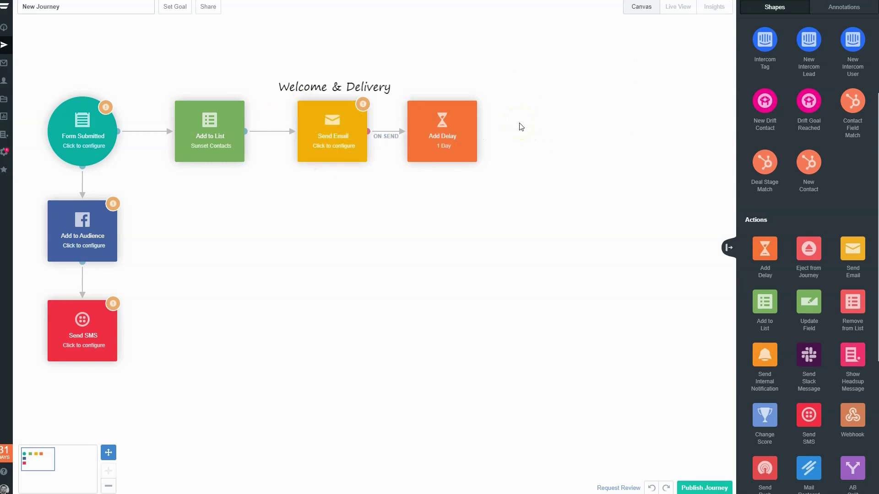
# Step: Place a Has Visited Page condition on the canvas, diagonally below and beyond the Add Delay action
pyautogui.scroll(15, 790, 248)
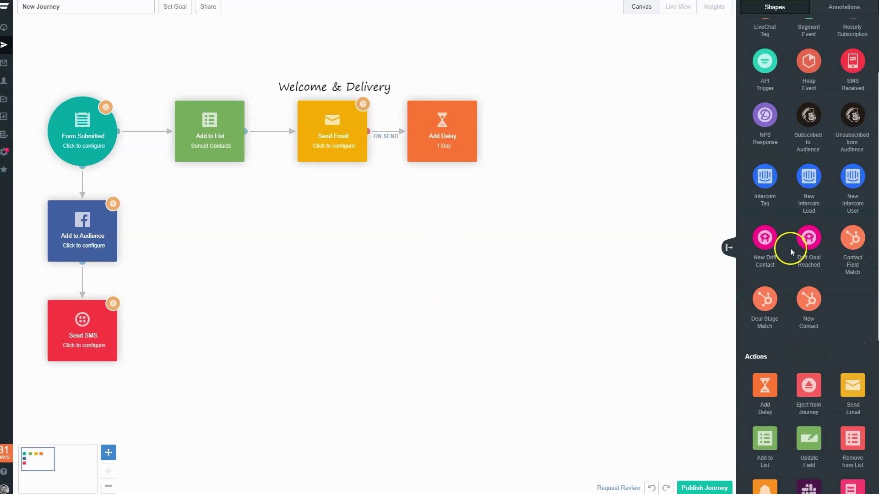
pyautogui.scroll(-15, 783, 274)
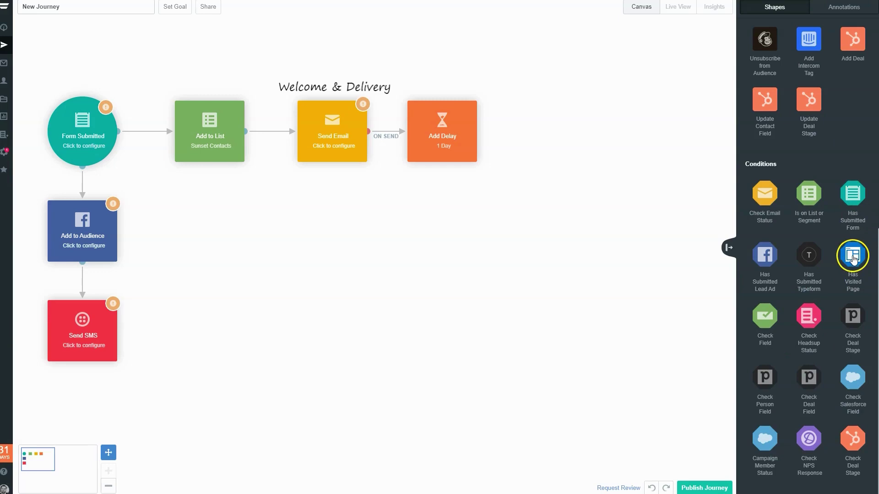
pyautogui.moveTo(853, 260); pyautogui.dragTo(510, 230)
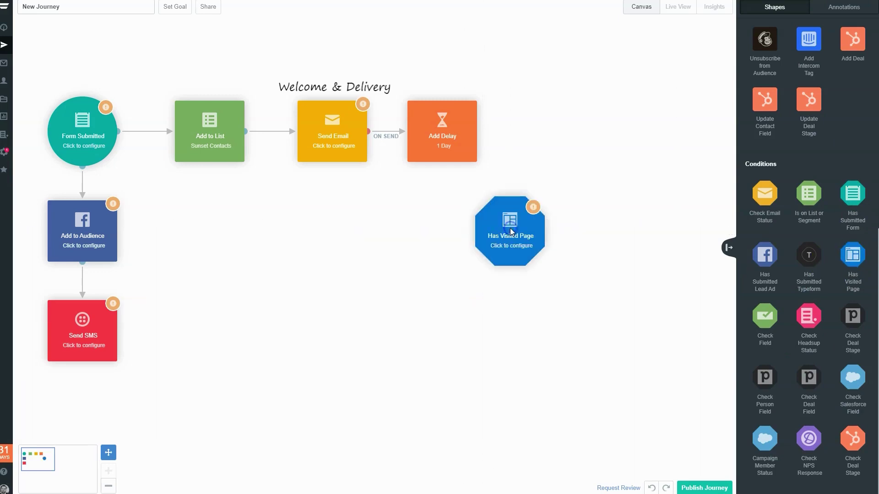
# Step: Connect Add Delay to the Has Visited Page condition through On Delay, and view that condition's Has Not Visited and Has Visited outcomes
pyautogui.moveTo(464, 147)
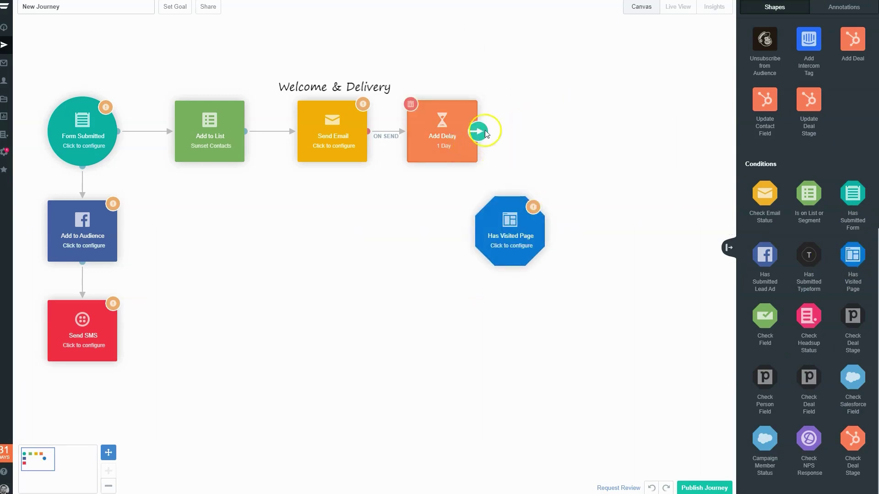
pyautogui.moveTo(479, 131); pyautogui.dragTo(491, 228)
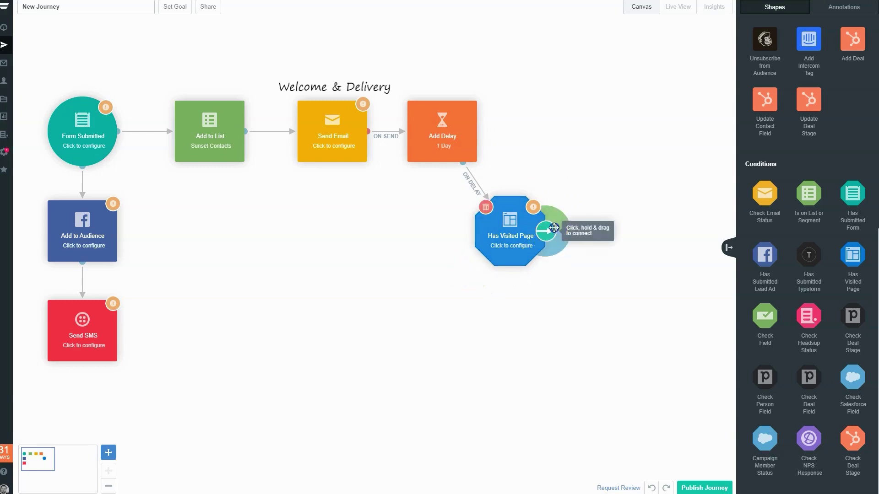
pyautogui.moveTo(550, 232); pyautogui.dragTo(558, 223)
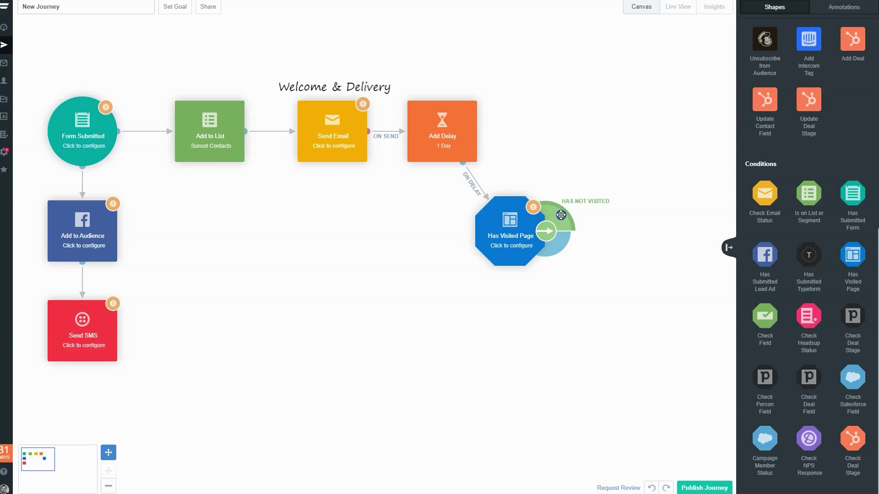
pyautogui.moveTo(561, 215); pyautogui.dragTo(561, 253)
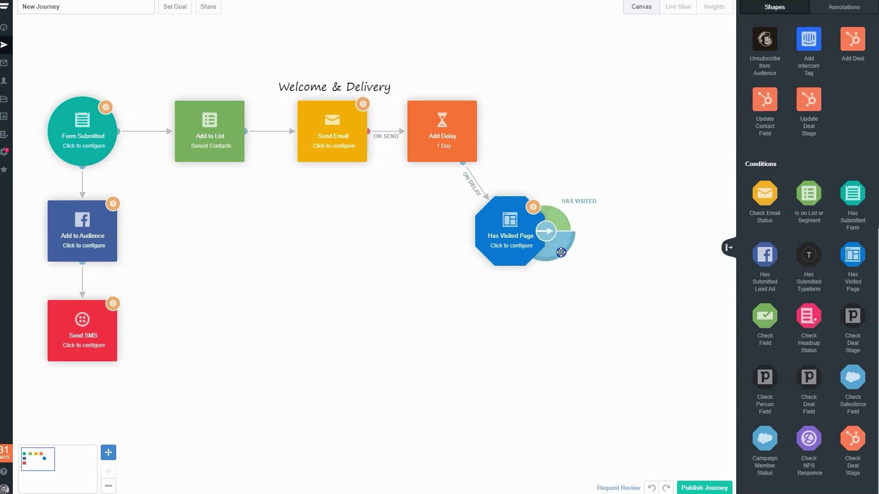
pyautogui.click(522, 237)
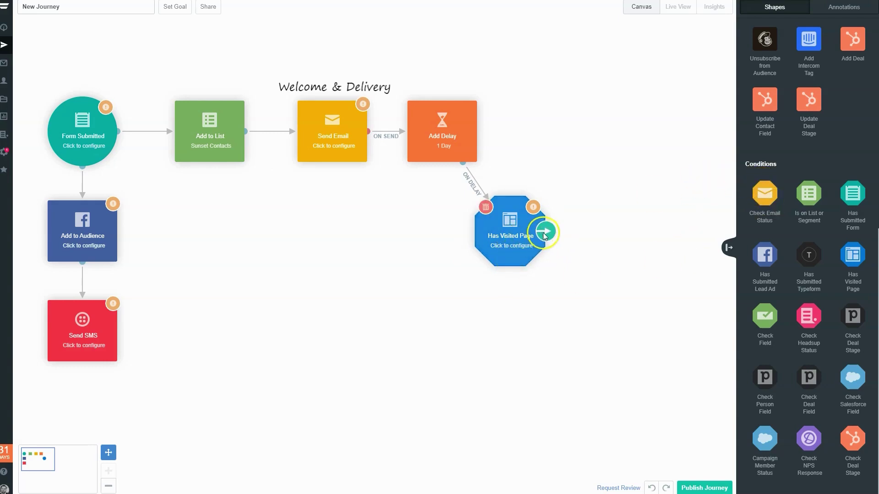
# Step: Add a Check Email Status condition diagonally above Has Visited Page, linked through the Has Not Visited outcome
pyautogui.moveTo(764, 193); pyautogui.dragTo(586, 158)
pyautogui.moveTo(544, 232)
pyautogui.mouseDown()
pyautogui.moveTo(556, 230)
pyautogui.moveTo(573, 167)
pyautogui.moveTo(554, 221)
pyautogui.mouseUp()
pyautogui.click(554, 220)
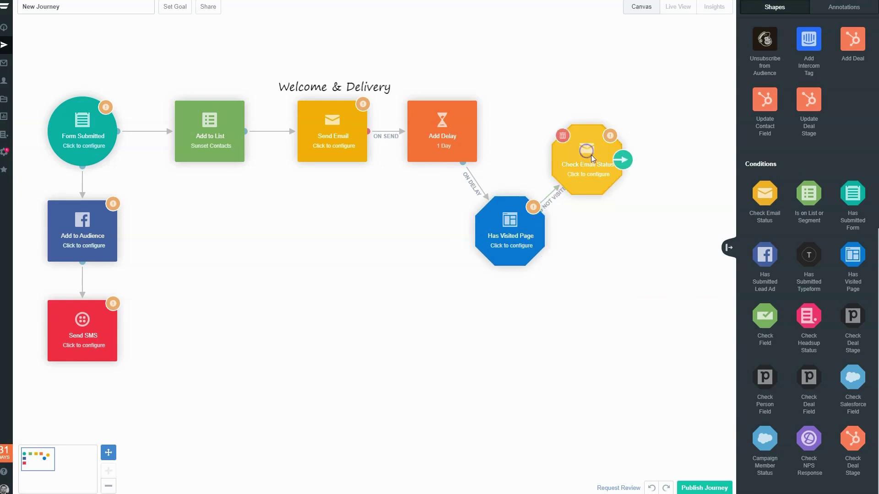
pyautogui.moveTo(591, 157); pyautogui.dragTo(591, 148)
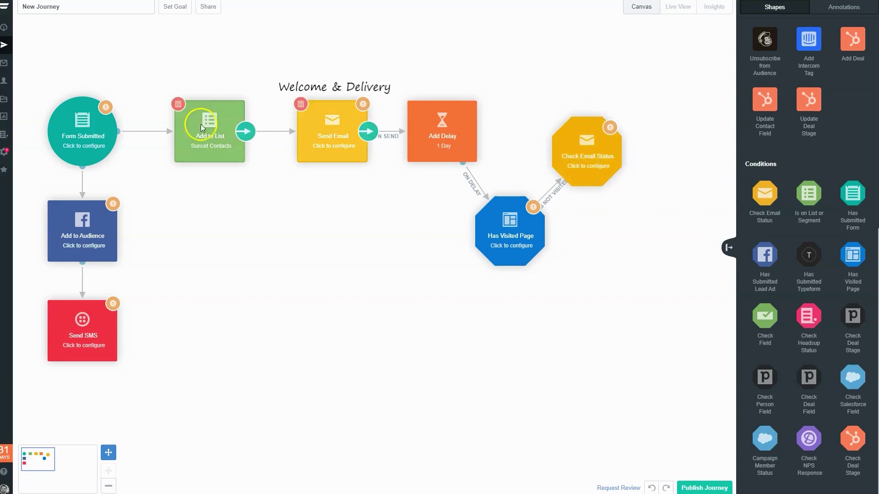
# Step: Open Email 1 from the Send Email action's existing emails, publish it without edits and close the action's settings
pyautogui.click(334, 134)
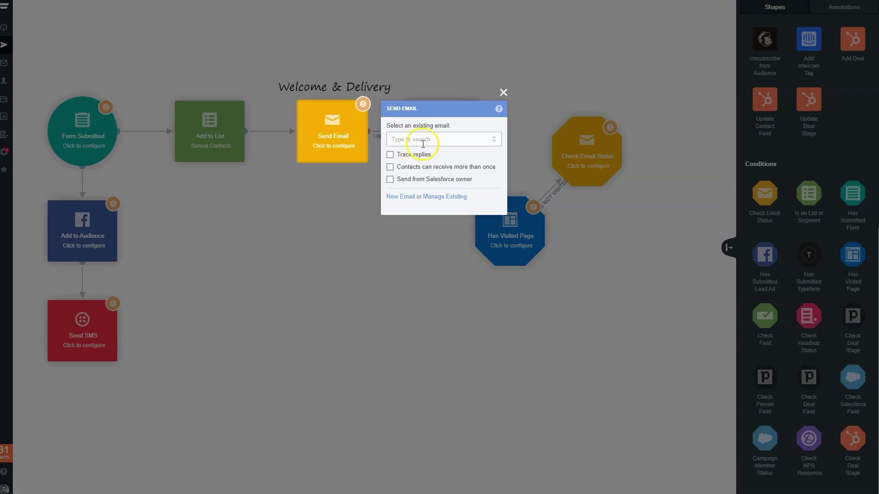
pyautogui.click(431, 199)
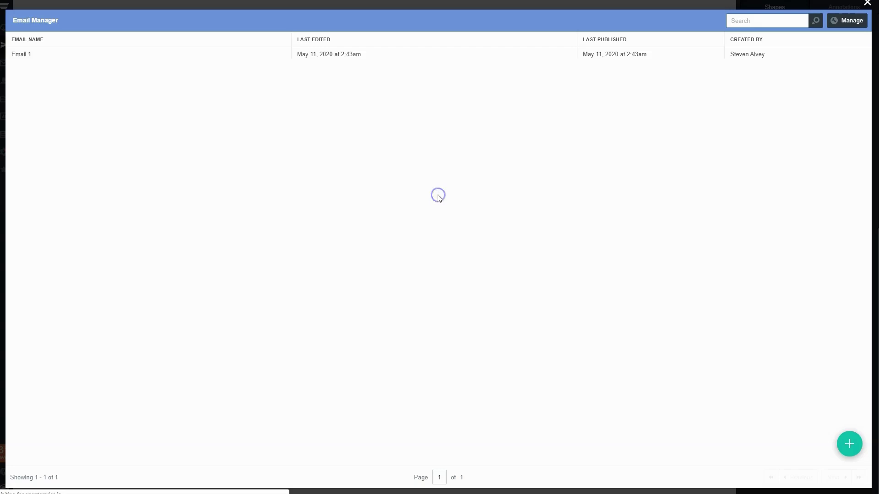
pyautogui.click(21, 55)
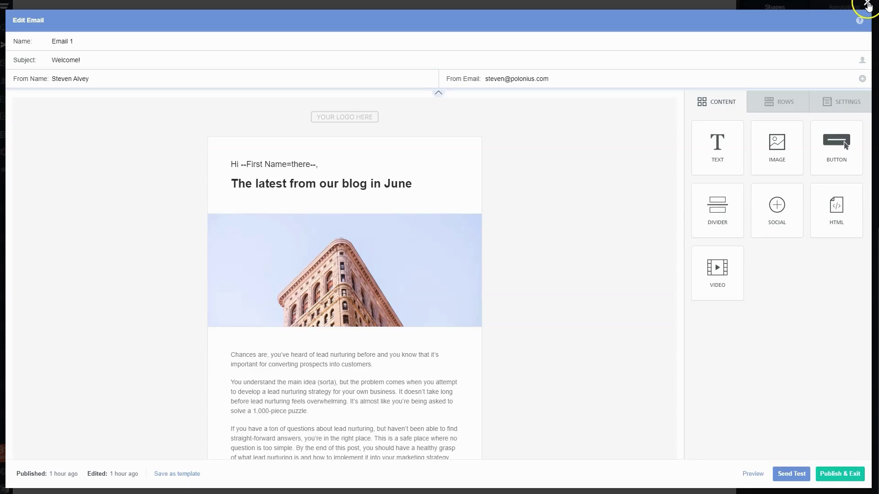
pyautogui.click(840, 472)
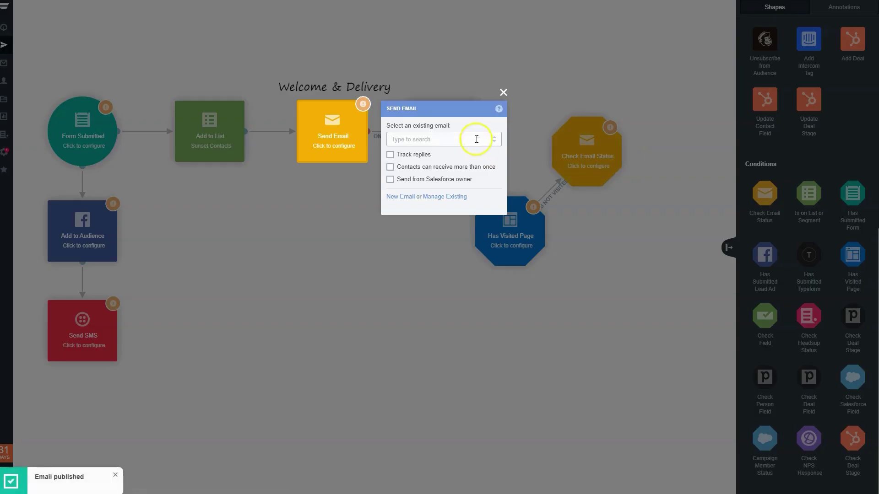
pyautogui.click(418, 77)
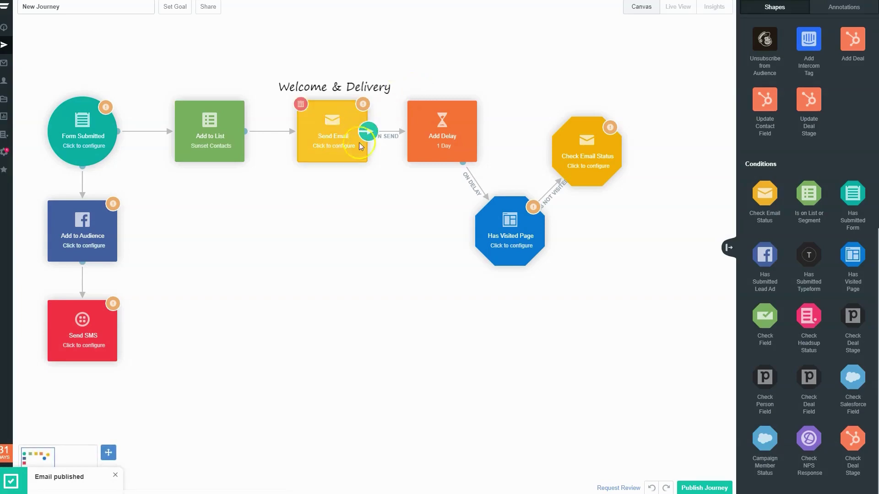
# Step: Configure the Check Email Status condition to check Email 1
pyautogui.click(593, 150)
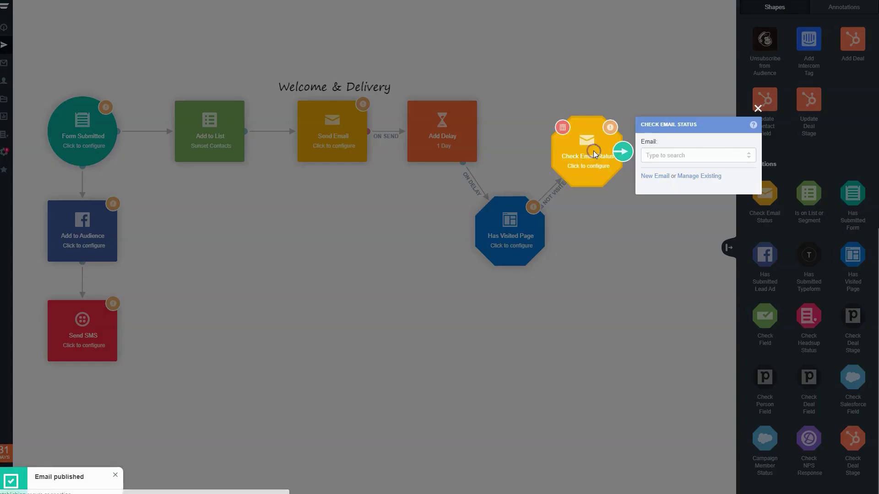
pyautogui.click(721, 156)
pyautogui.click(667, 172)
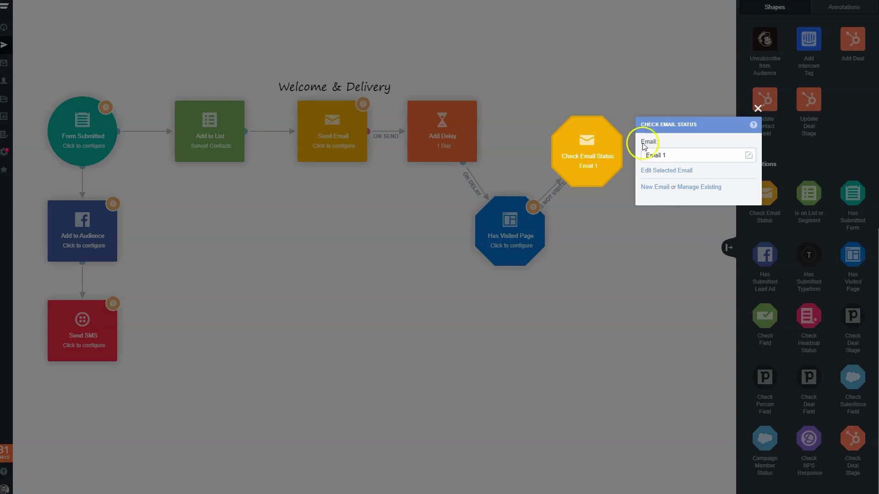
pyautogui.click(627, 98)
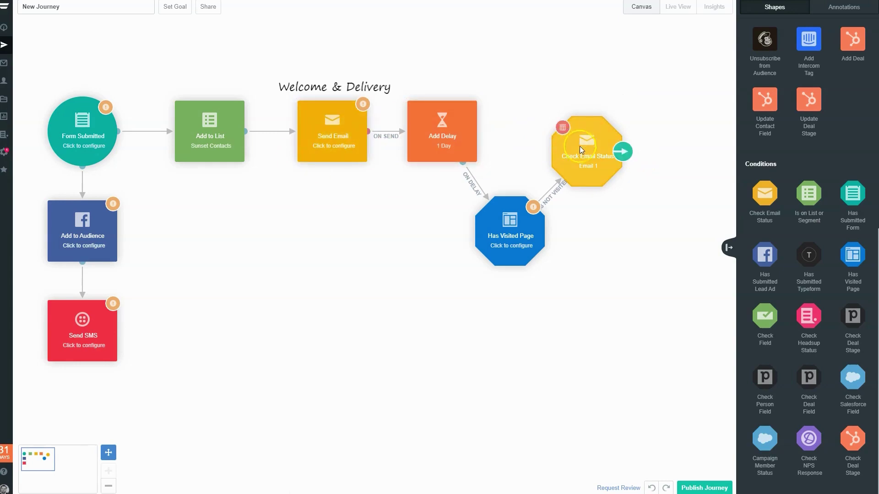
# Step: Add a Send Email action diagonally below Check Email Status, linked through the Has Not Opened outcome
pyautogui.click(627, 155)
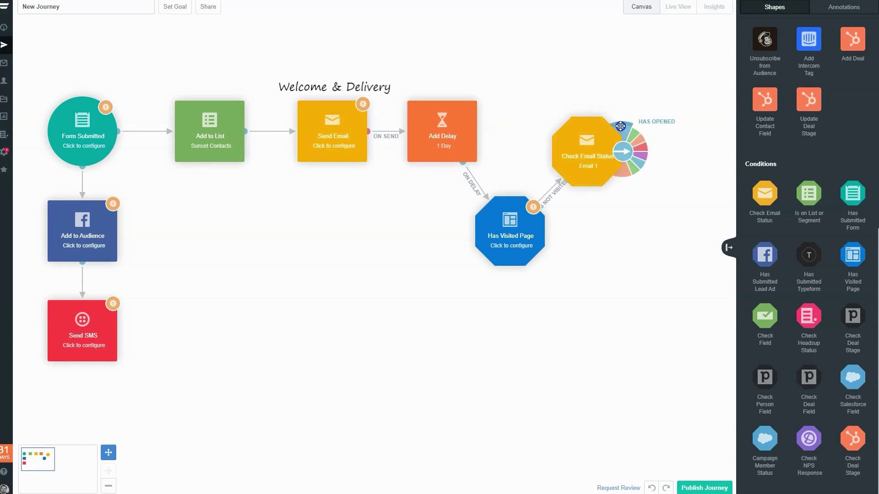
pyautogui.scroll(-10, 809, 247)
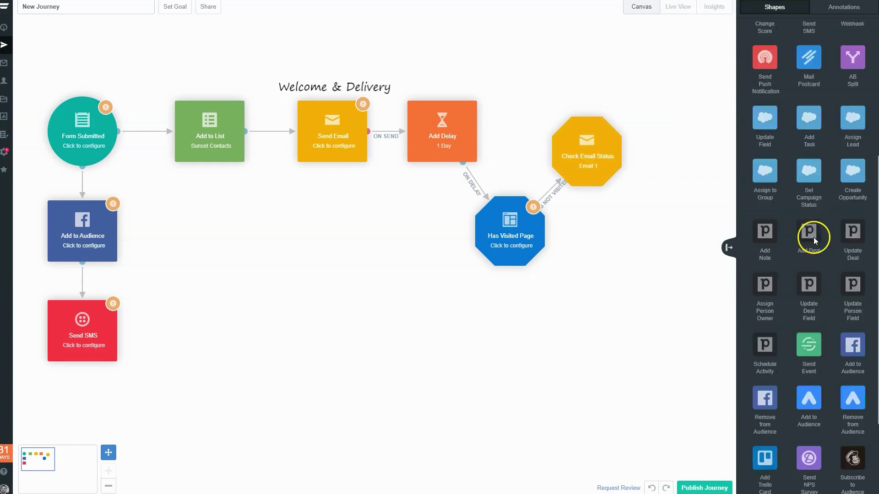
pyautogui.scroll(8, 814, 242)
pyautogui.scroll(-5, 814, 242)
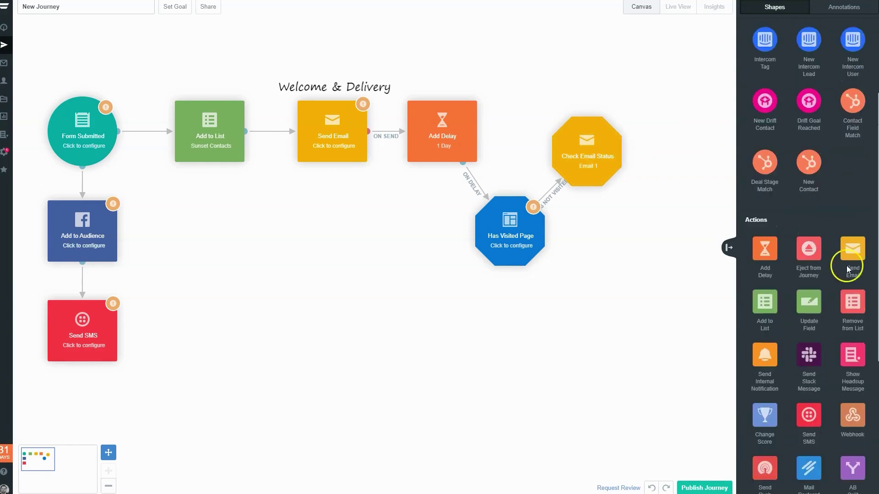
pyautogui.moveTo(847, 269); pyautogui.dragTo(696, 234)
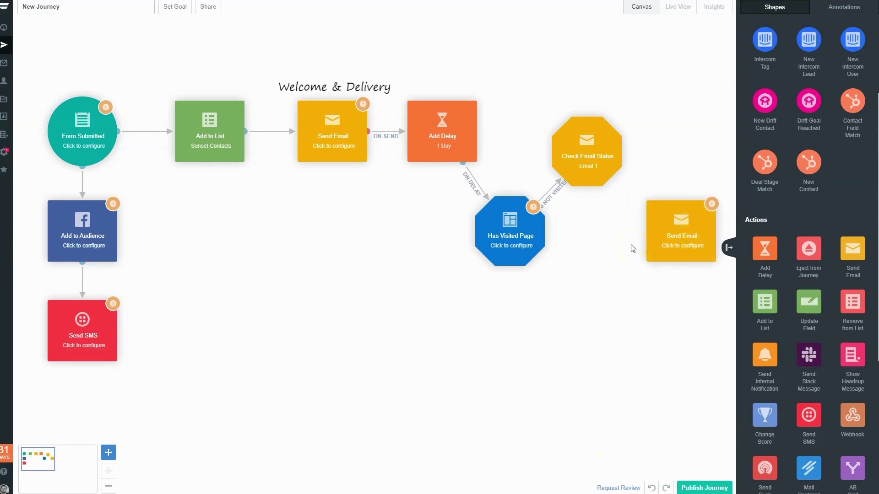
pyautogui.moveTo(591, 172)
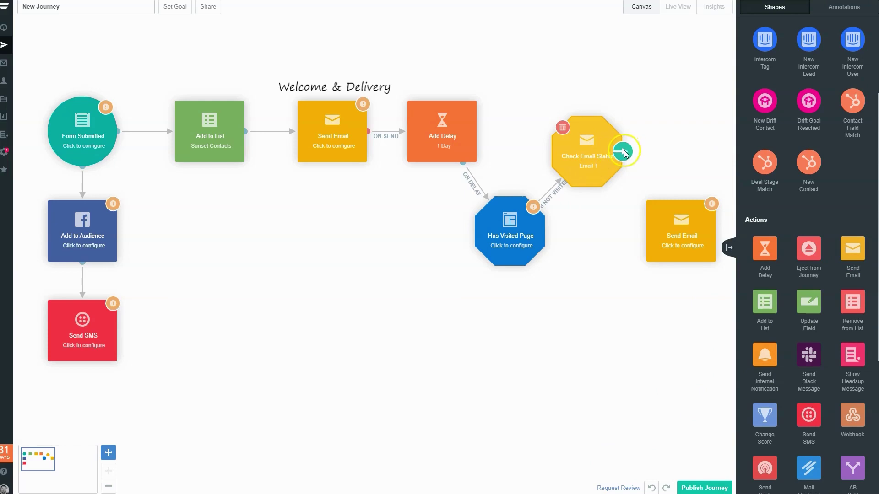
pyautogui.moveTo(625, 154); pyautogui.dragTo(633, 133)
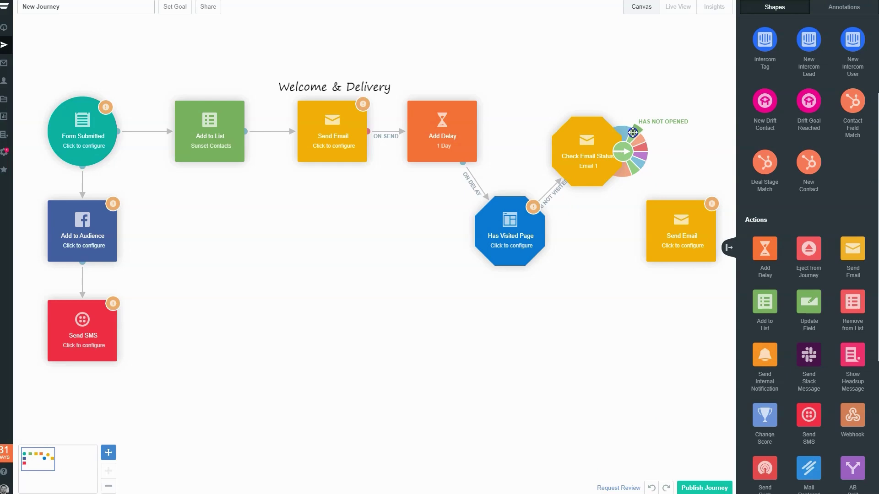
pyautogui.moveTo(640, 123); pyautogui.dragTo(658, 255)
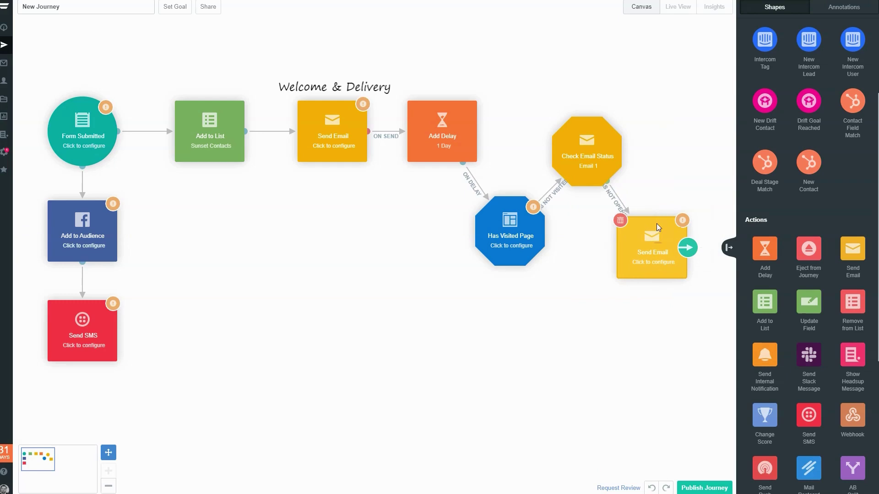
# Step: Add a title annotation reading "resend welcome" near the new Send Email action
pyautogui.click(840, 9)
pyautogui.scroll(3, 788, 64)
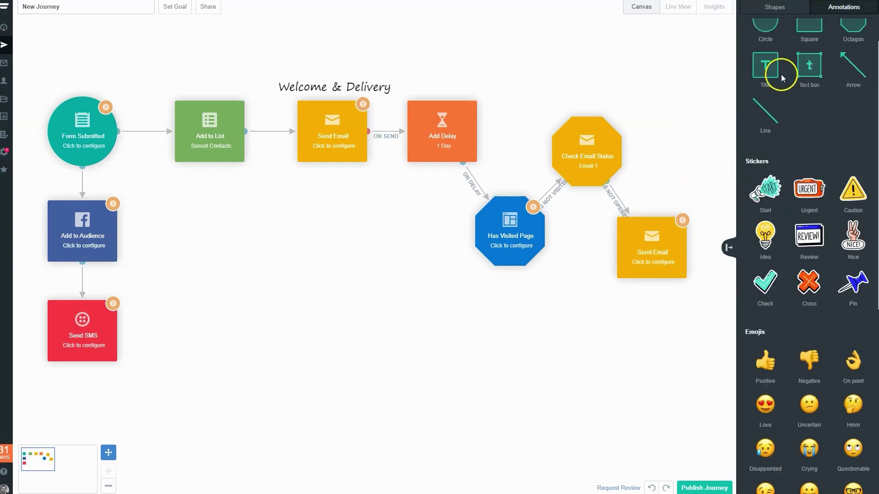
pyautogui.moveTo(765, 103); pyautogui.dragTo(658, 175)
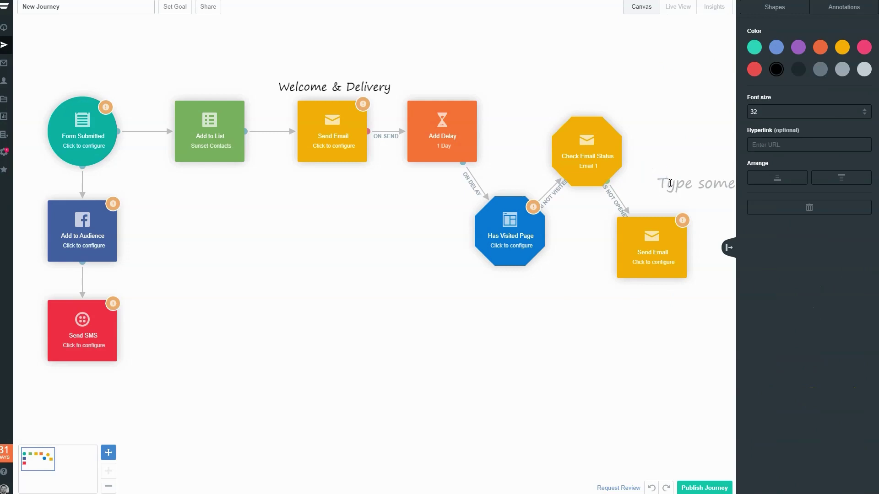
pyautogui.write('res')
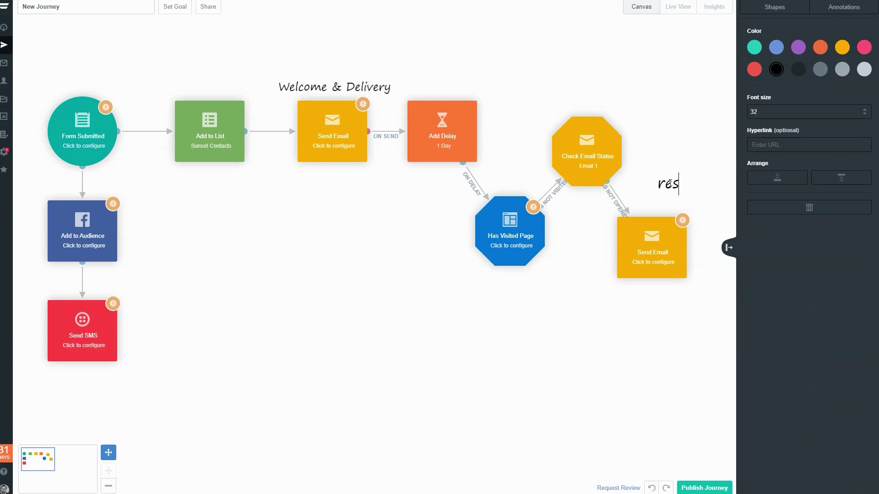
pyautogui.write('end welcome')
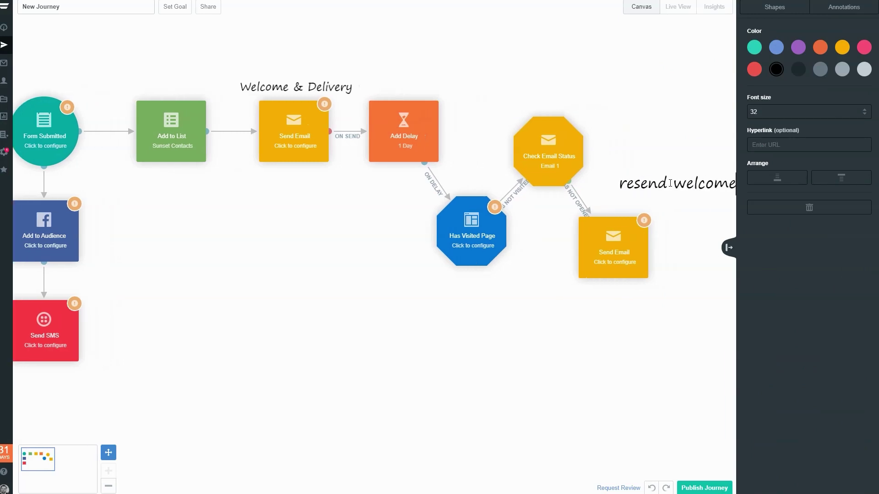
pyautogui.click(441, 166)
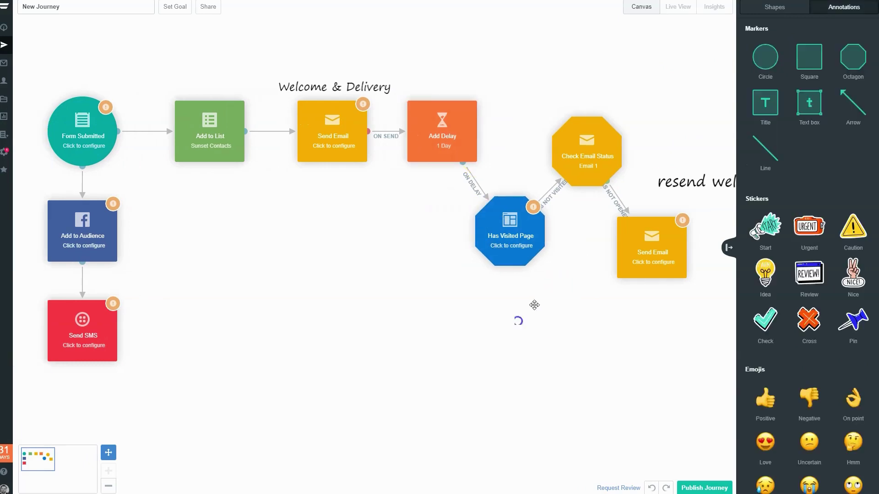
# Step: Move the "resend welcome" title just below the Send Email action on the Has Not Opened branch
pyautogui.click(701, 182)
pyautogui.moveTo(700, 182); pyautogui.dragTo(695, 302)
pyautogui.click(683, 151)
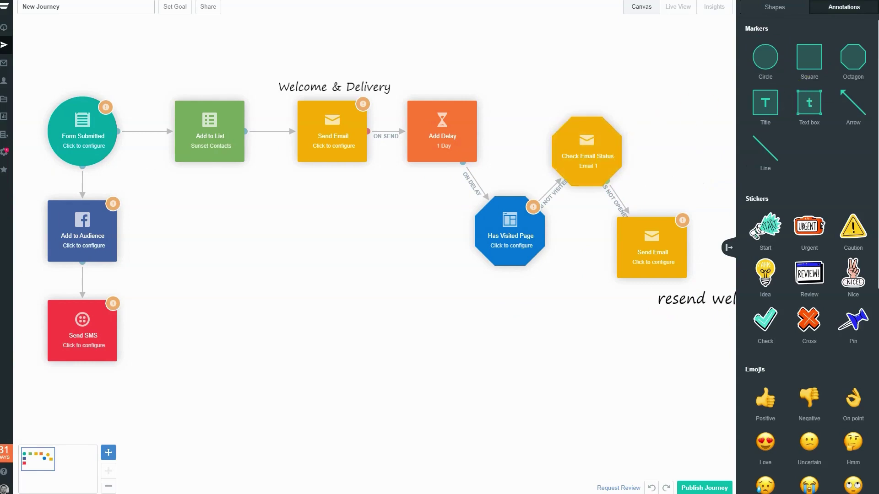
# Step: Add another Send Email action diagonally above Check Email Status, linked through the Has Opened outcome
pyautogui.click(748, 6)
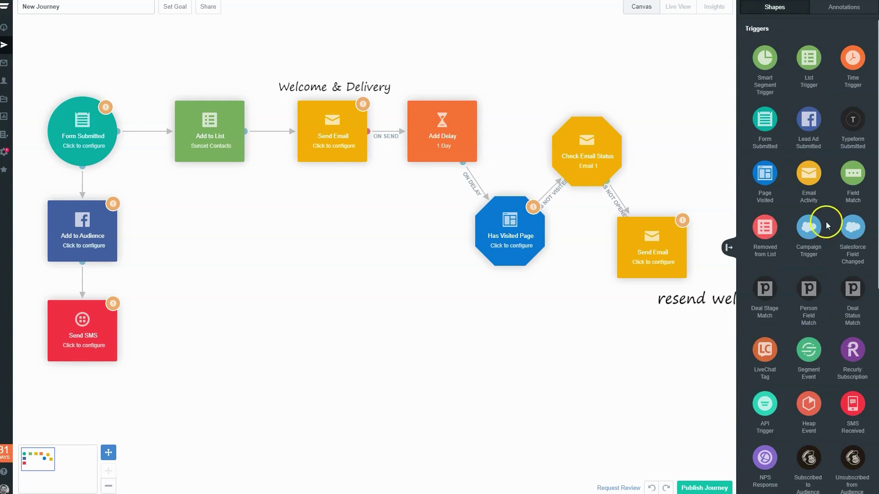
pyautogui.scroll(-10, 839, 183)
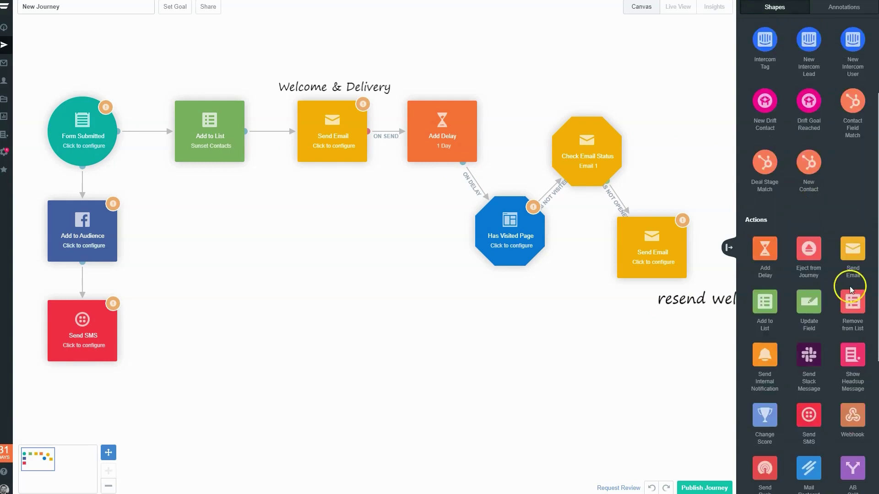
pyautogui.moveTo(857, 265); pyautogui.dragTo(667, 88)
pyautogui.moveTo(584, 131)
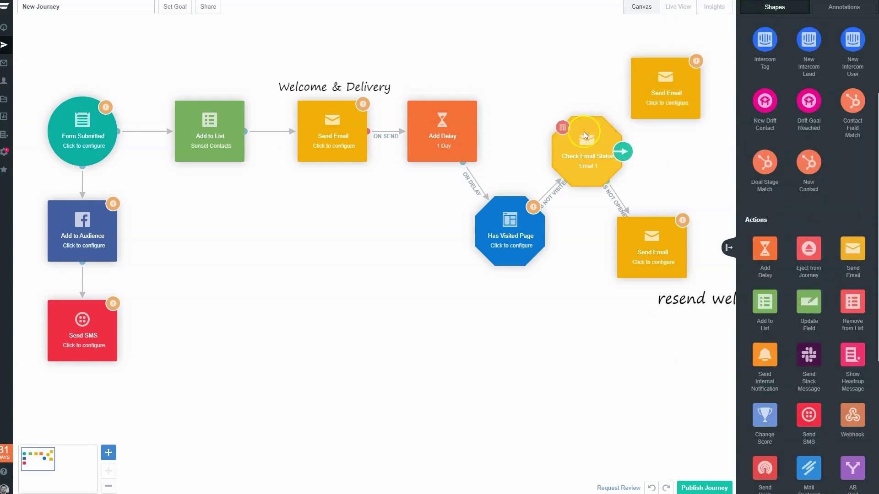
pyautogui.moveTo(621, 151); pyautogui.dragTo(648, 62)
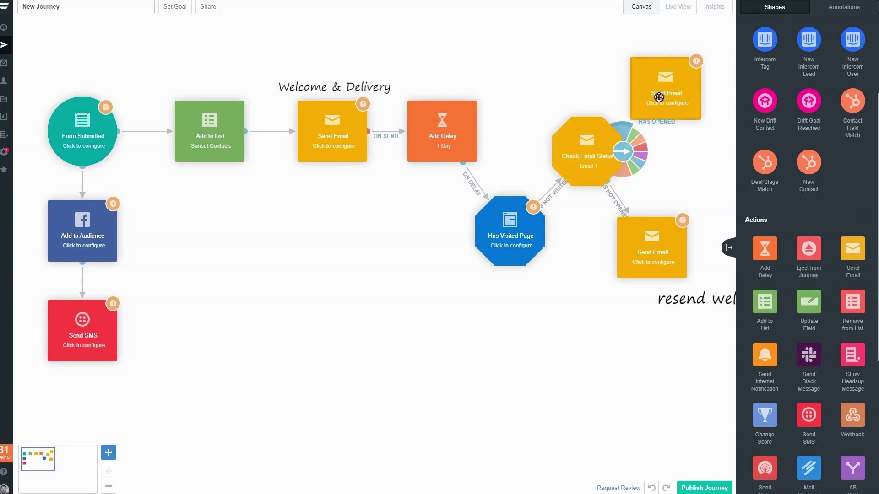
pyautogui.moveTo(658, 97); pyautogui.dragTo(650, 72)
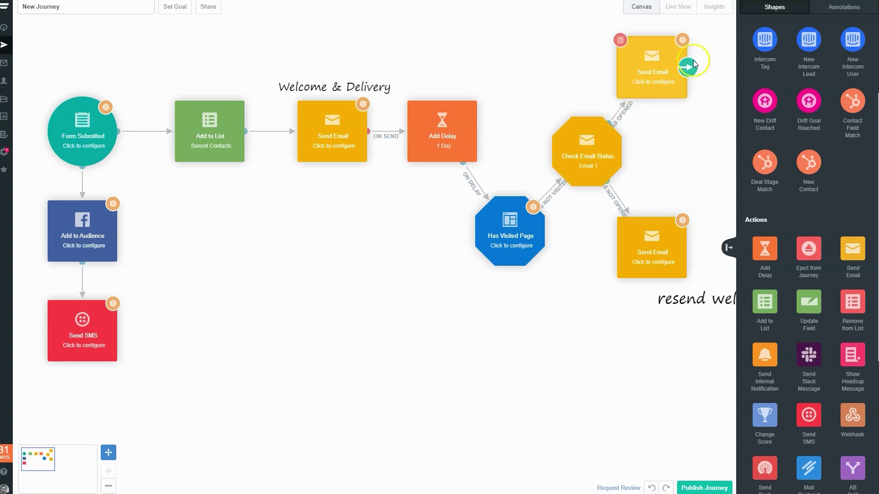
# Step: Add a title annotation reading "upsell" and place it beside the Send Email action on the Has Opened branch
pyautogui.click(836, 14)
pyautogui.scroll(2, 798, 52)
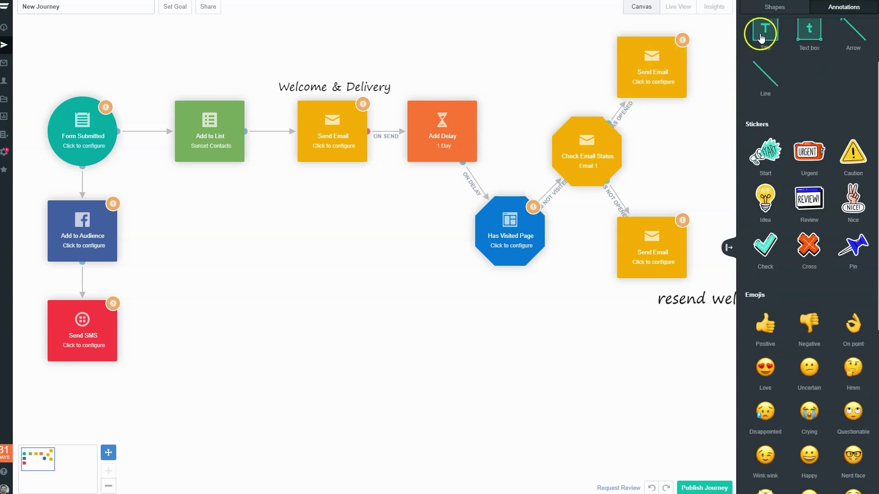
pyautogui.moveTo(764, 29)
pyautogui.mouseDown()
pyautogui.moveTo(567, 75)
pyautogui.moveTo(580, 56)
pyautogui.mouseUp()
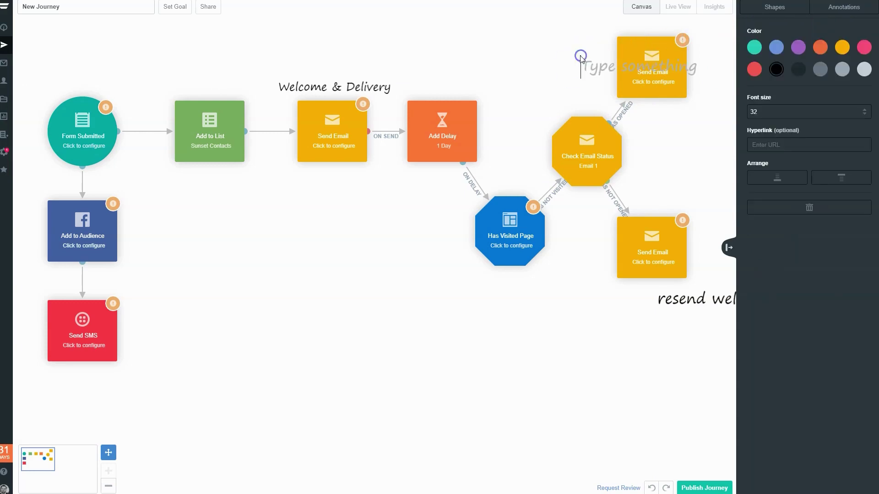
pyautogui.write('upsell')
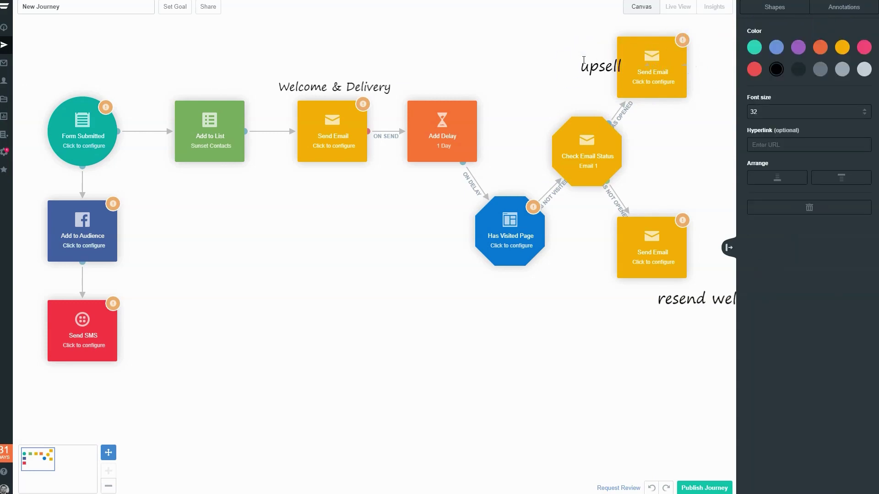
pyautogui.click(549, 37)
pyautogui.click(592, 62)
pyautogui.moveTo(596, 66); pyautogui.dragTo(582, 56)
pyautogui.click(530, 93)
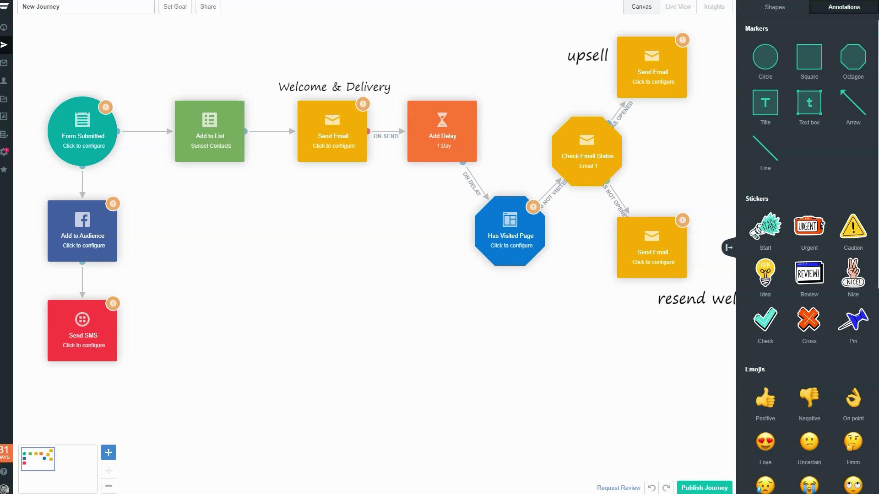
# Step: Add an Add to List action diagonally below Has Visited Page, linked through the Has Visited outcome
pyautogui.scroll(-3, 808, 275)
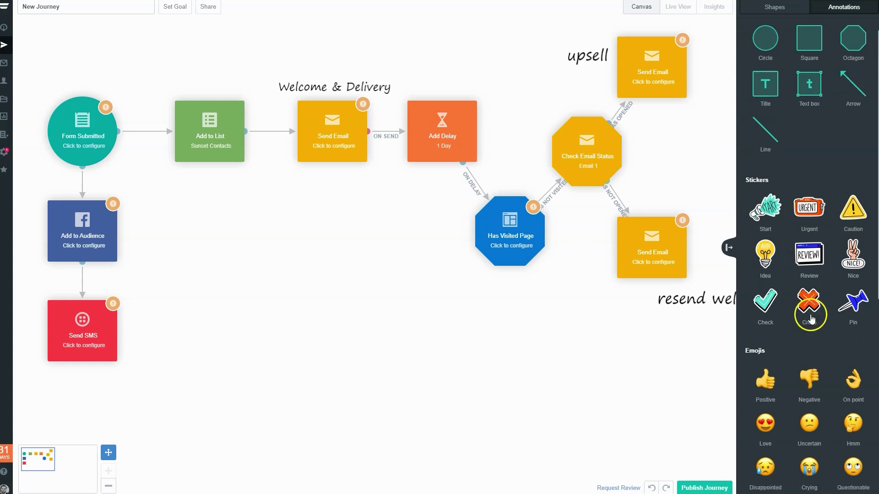
pyautogui.scroll(2, 785, 87)
pyautogui.click(776, 9)
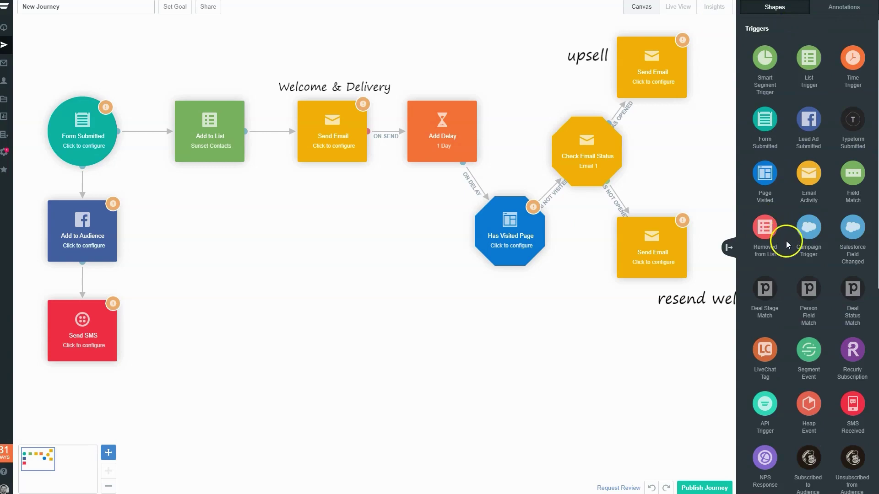
pyautogui.scroll(-9, 803, 276)
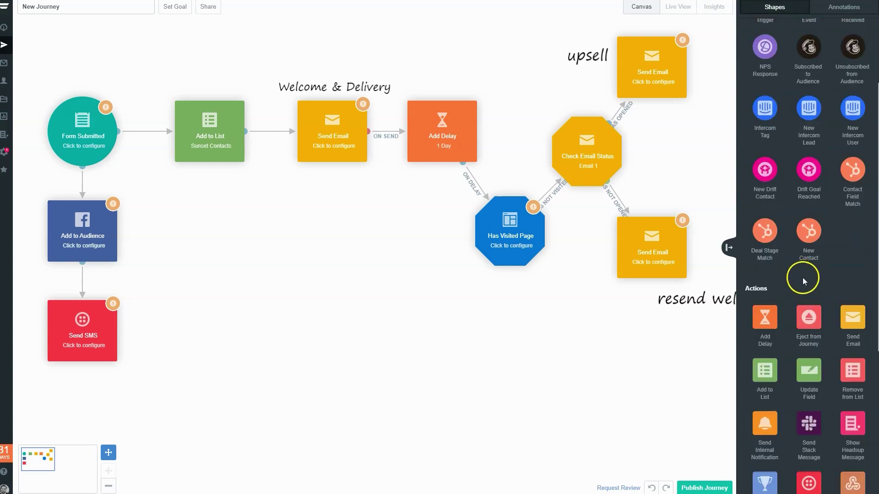
pyautogui.scroll(-3, 834, 263)
pyautogui.moveTo(764, 233); pyautogui.dragTo(418, 316)
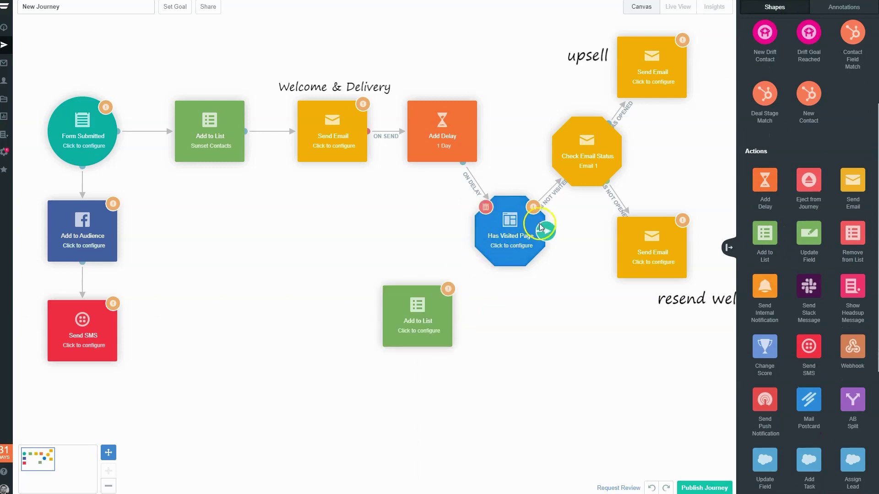
pyautogui.moveTo(546, 233)
pyautogui.moveTo(553, 250); pyautogui.dragTo(404, 323)
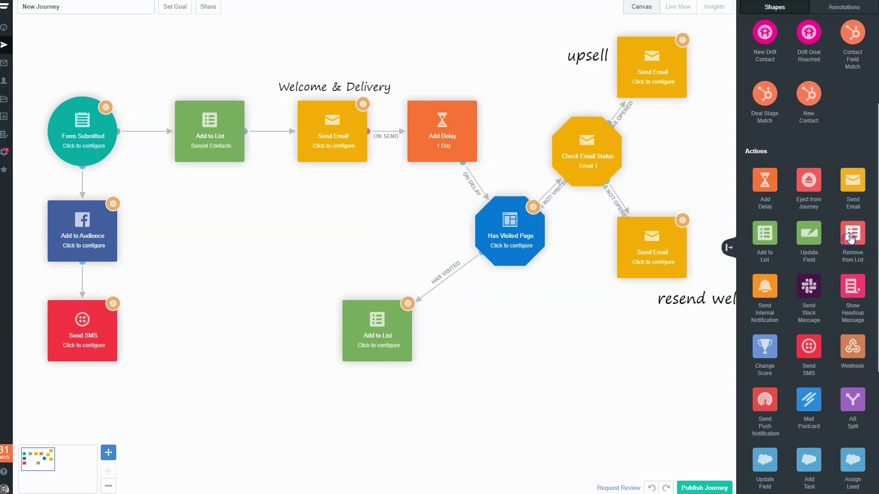
# Step: Add a Remove from List action below Has Visited Page, linked through the Has Visited outcome
pyautogui.moveTo(850, 238); pyautogui.dragTo(509, 352)
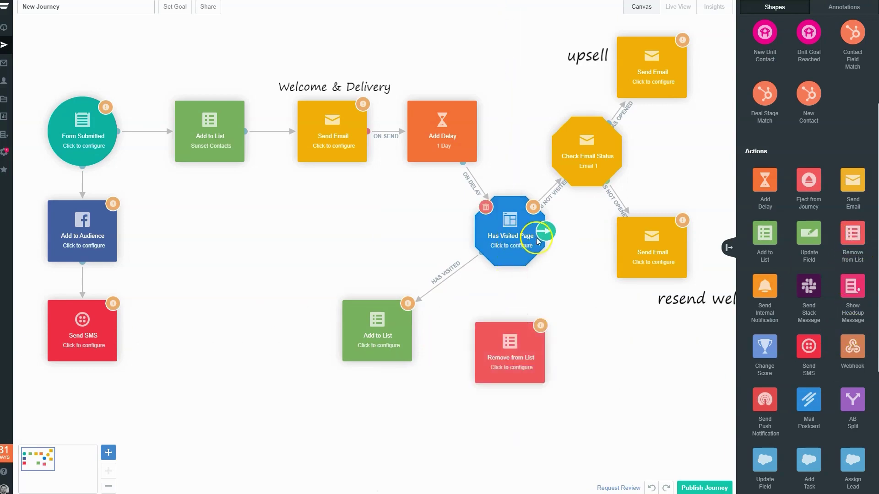
pyautogui.moveTo(538, 242); pyautogui.dragTo(534, 261)
pyautogui.moveTo(554, 228); pyautogui.dragTo(485, 337)
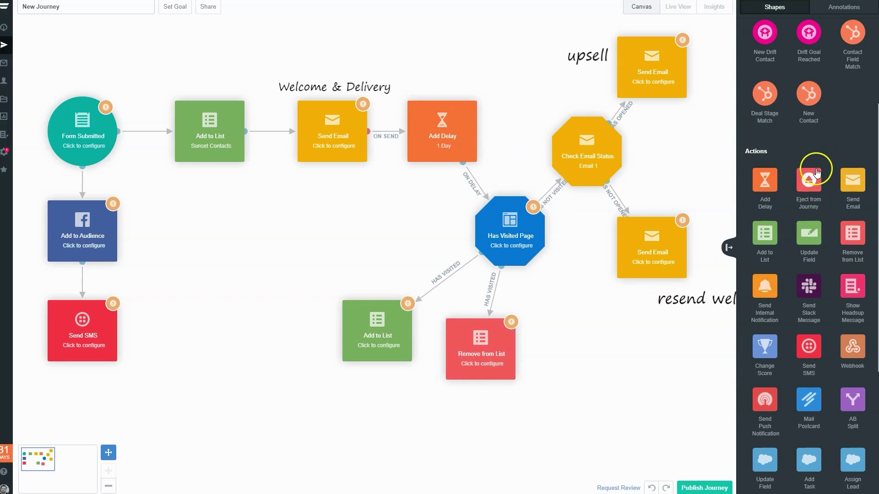
# Step: Add an Eject from Journey action beside Remove from List, linked from Has Visited Page through the Has Visited outcome
pyautogui.moveTo(816, 178); pyautogui.dragTo(581, 347)
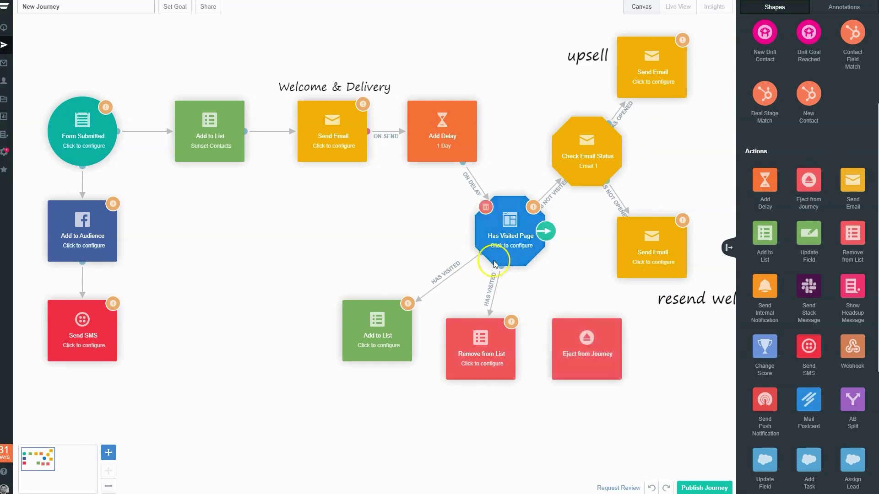
pyautogui.moveTo(533, 231)
pyautogui.moveTo(549, 239); pyautogui.dragTo(606, 326)
# Step: Move the Remove from List and Eject from Journey actions further down and closer to the Add to List action
pyautogui.moveTo(494, 345)
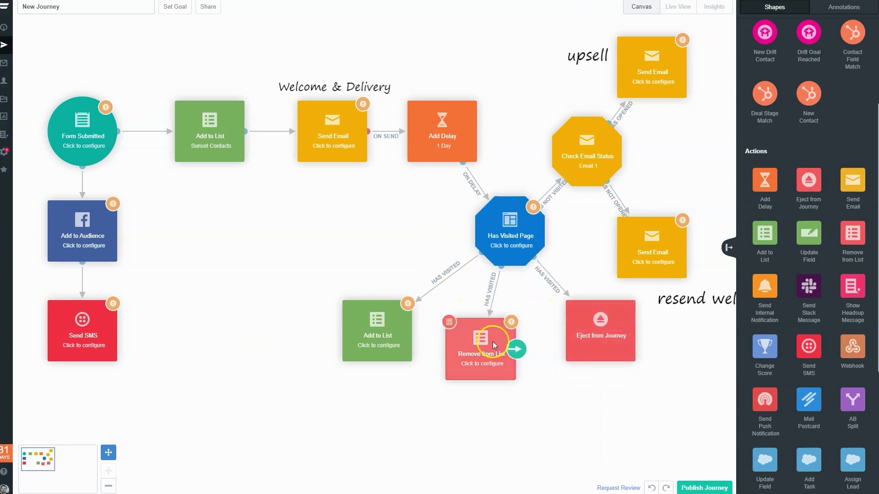
pyautogui.moveTo(494, 346); pyautogui.dragTo(456, 395)
pyautogui.moveTo(573, 334); pyautogui.dragTo(521, 386)
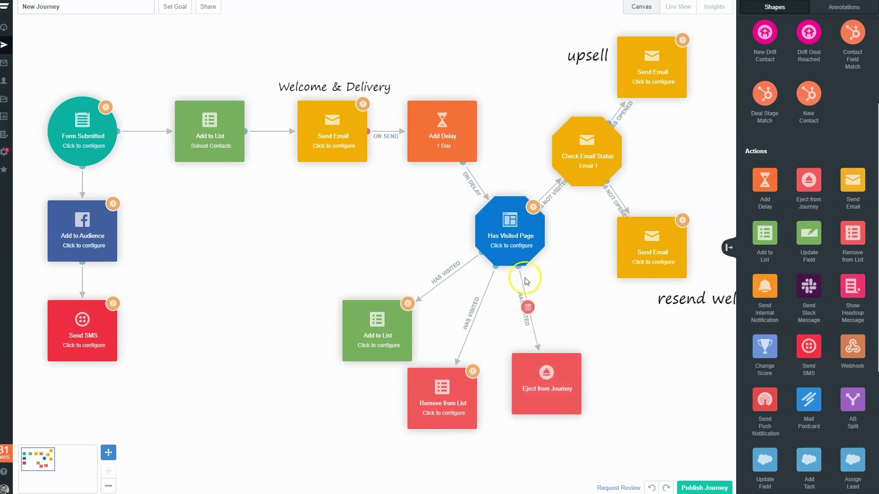
pyautogui.moveTo(506, 235)
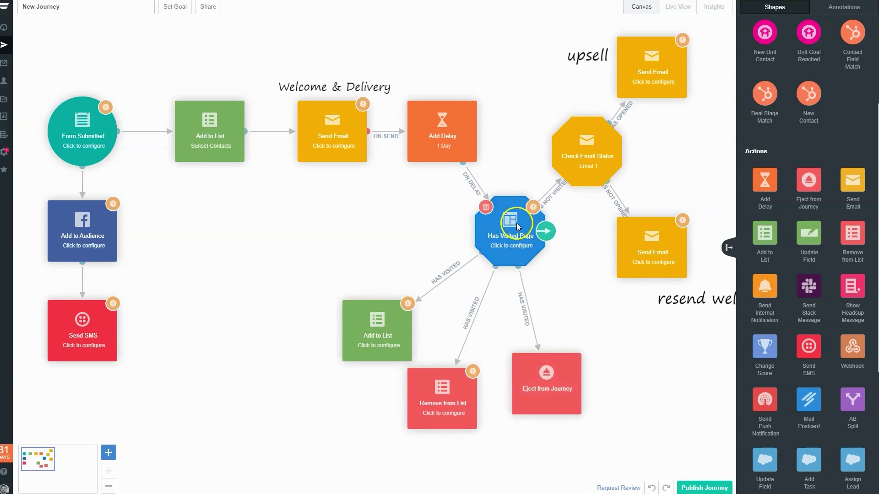
pyautogui.moveTo(651, 239)
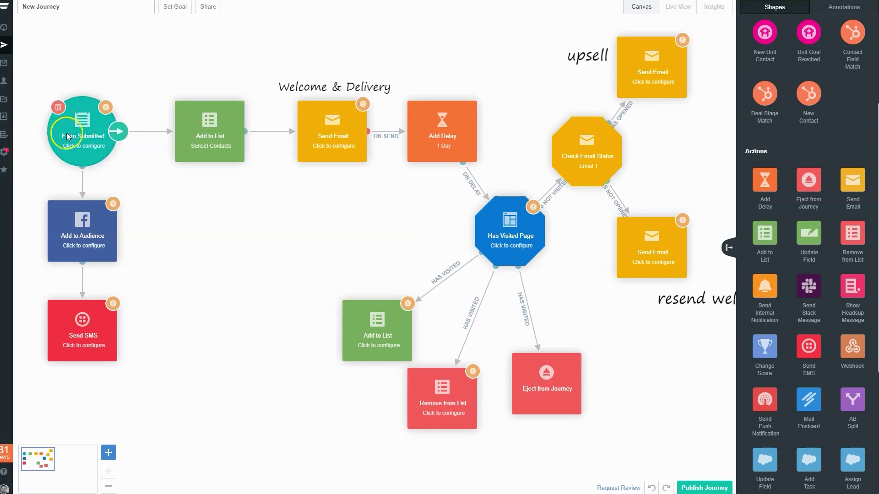
pyautogui.click(207, 133)
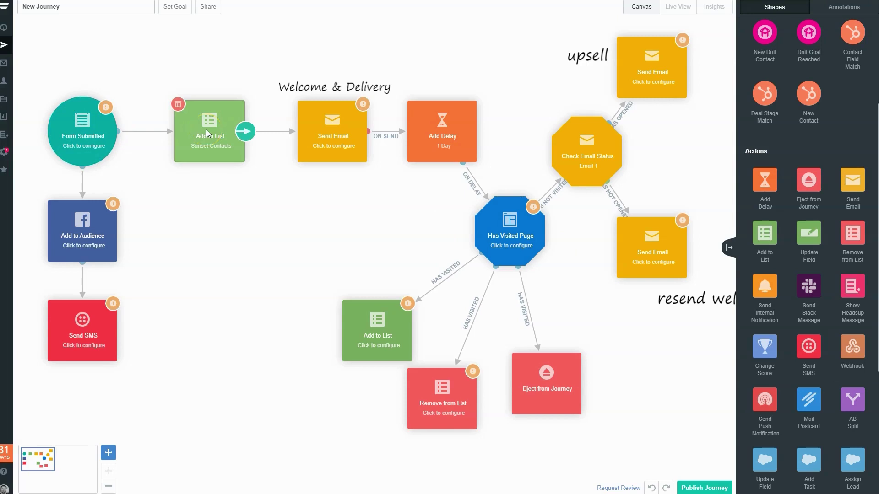
pyautogui.click(89, 229)
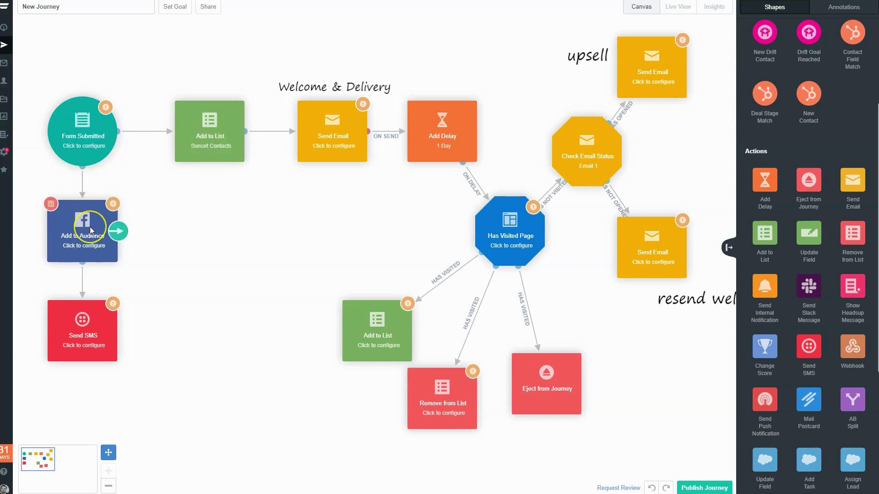
pyautogui.click(171, 241)
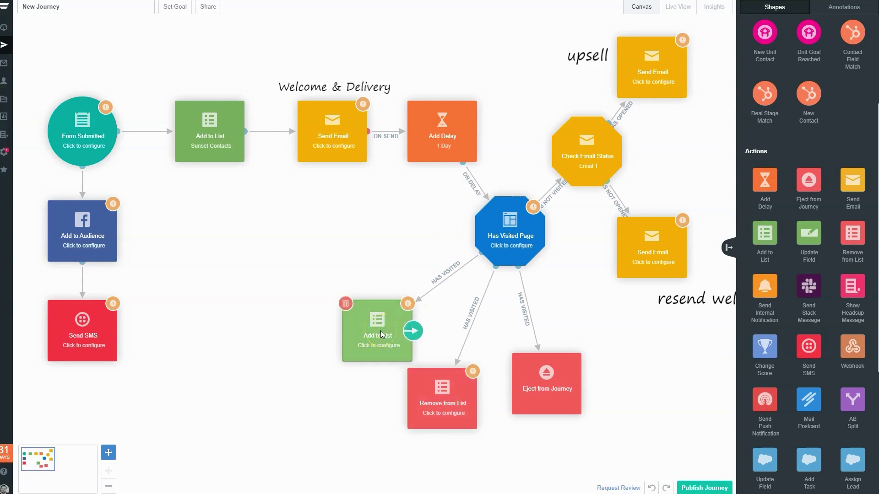
pyautogui.click(365, 331)
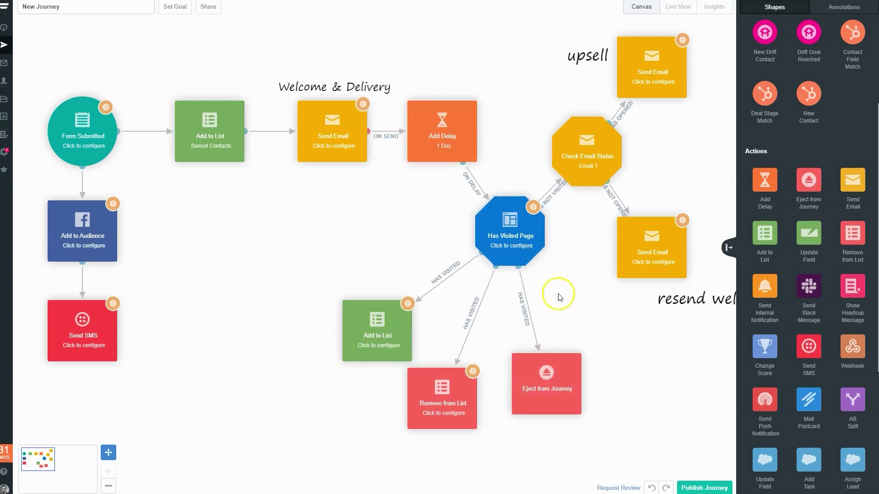
# Step: Draw a diagonal line annotation separating Has Visited Page and its Has Visited actions from the Check Email Status branch
pyautogui.click(847, 9)
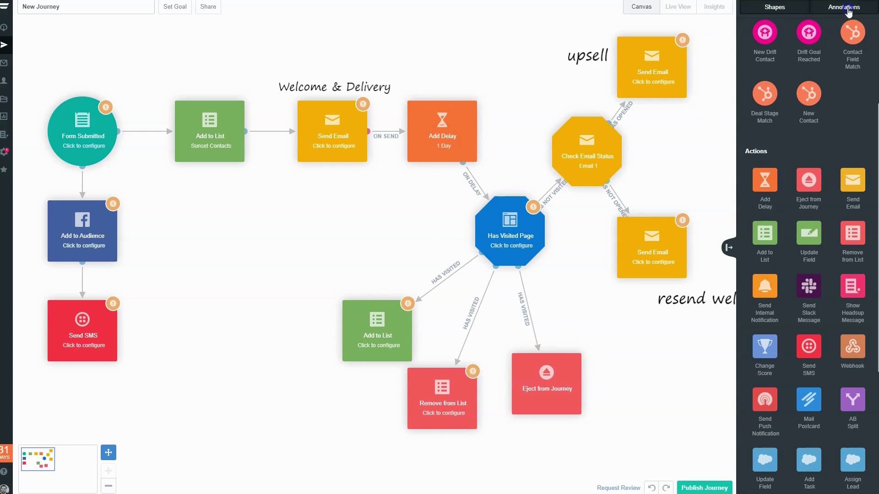
pyautogui.scroll(2, 824, 88)
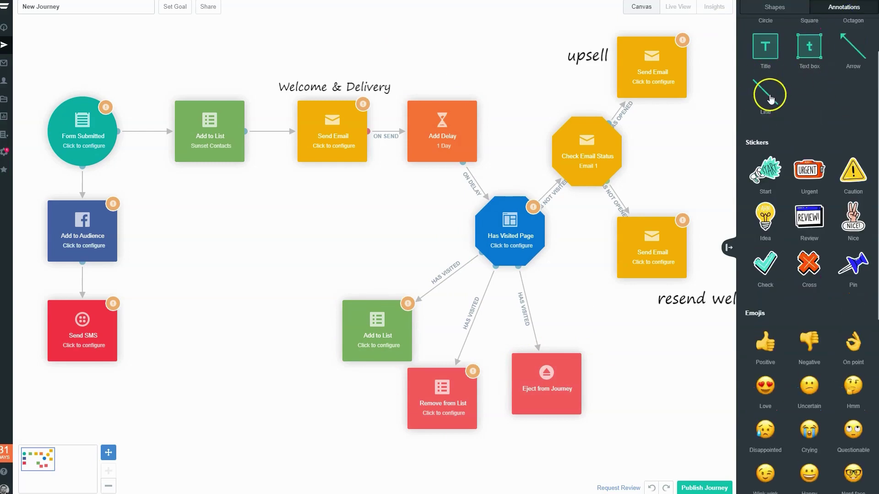
pyautogui.moveTo(508, 113)
pyautogui.mouseDown()
pyautogui.moveTo(549, 143)
pyautogui.moveTo(548, 215)
pyautogui.moveTo(646, 384)
pyautogui.moveTo(666, 380)
pyautogui.mouseUp()
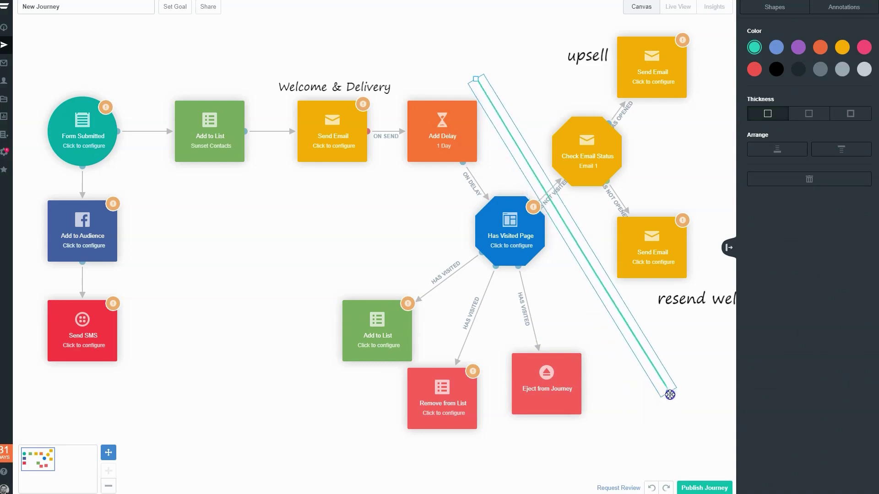
pyautogui.click(568, 261)
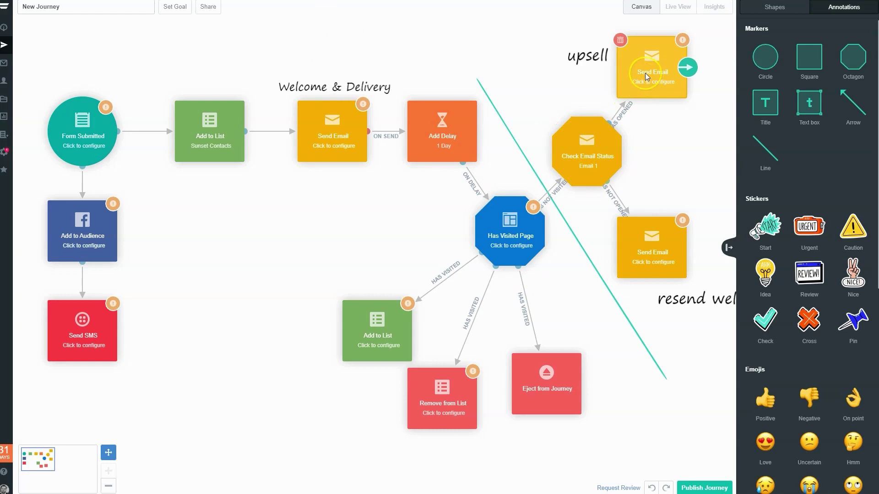
pyautogui.click(687, 68)
pyautogui.moveTo(534, 320); pyautogui.dragTo(475, 320)
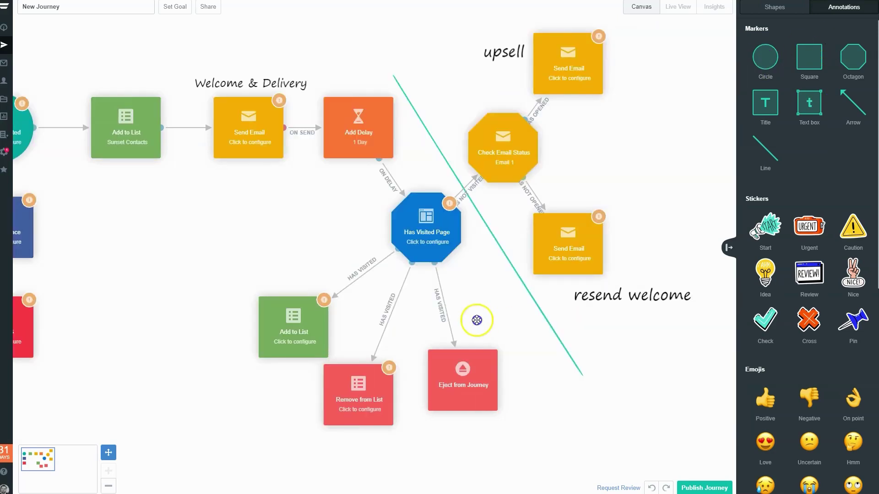
pyautogui.moveTo(561, 69); pyautogui.dragTo(515, 193)
pyautogui.moveTo(542, 94); pyautogui.dragTo(350, 220)
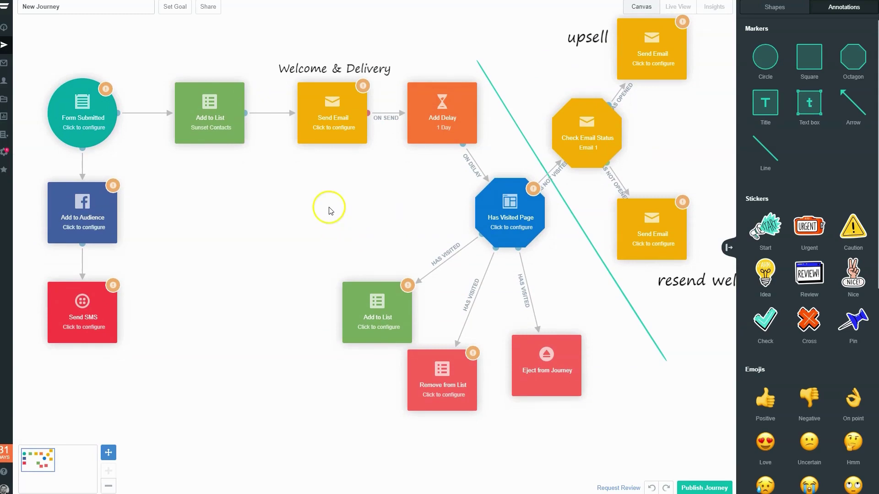
pyautogui.moveTo(82, 219)
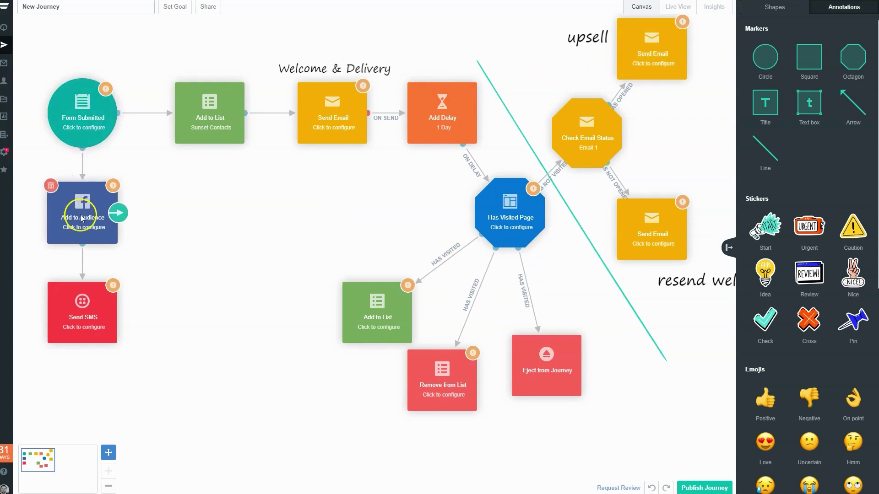
pyautogui.moveTo(85, 309)
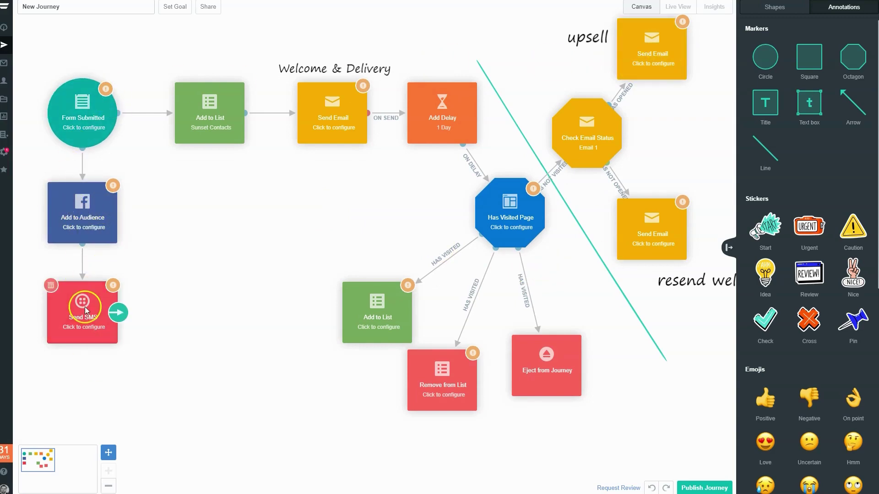
pyautogui.moveTo(545, 220)
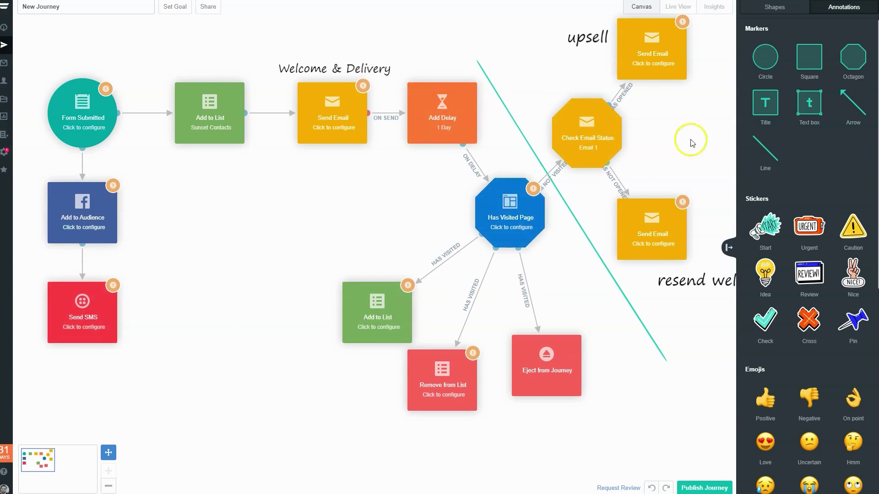
# Step: Look through the triggers, actions and conditions available for building the journey
pyautogui.click(783, 7)
pyautogui.scroll(-10, 824, 312)
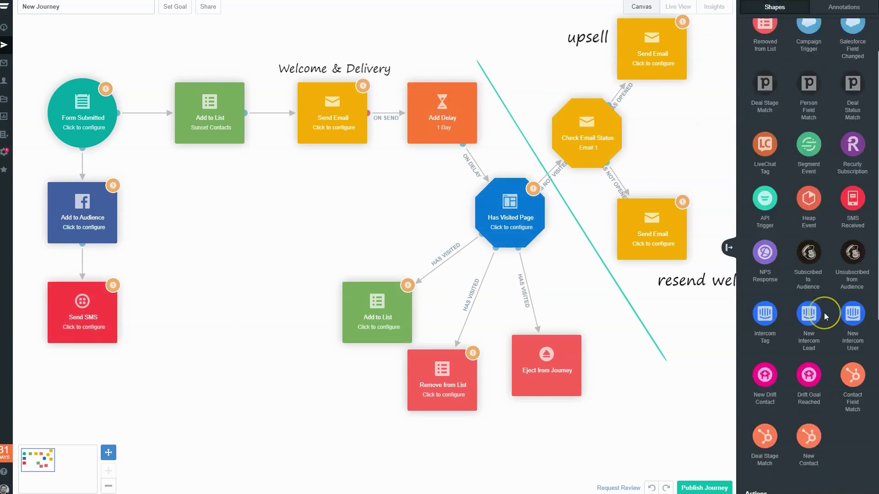
pyautogui.scroll(-10, 824, 312)
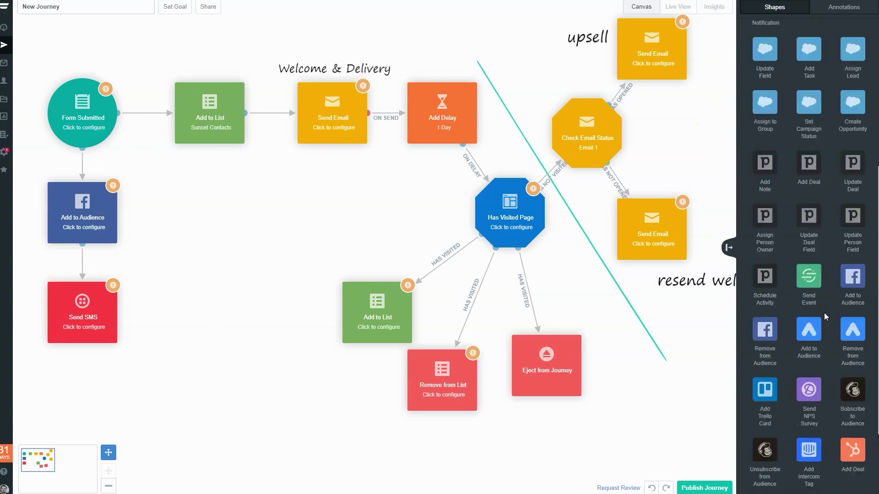
pyautogui.scroll(5, 824, 314)
pyautogui.scroll(-6, 825, 316)
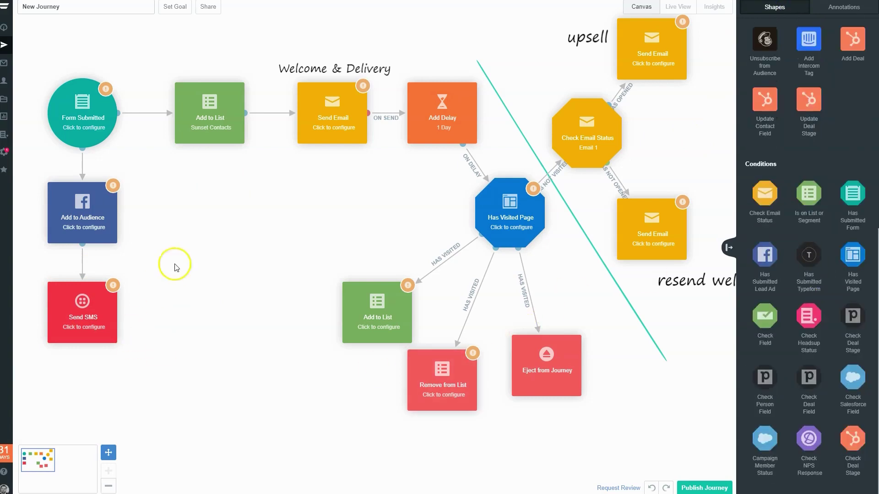
pyautogui.moveTo(84, 137)
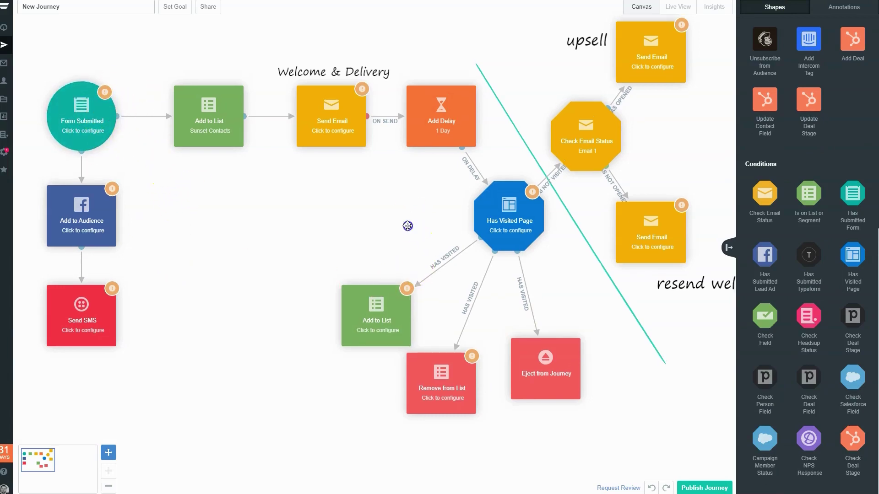
pyautogui.moveTo(408, 226); pyautogui.dragTo(588, 255)
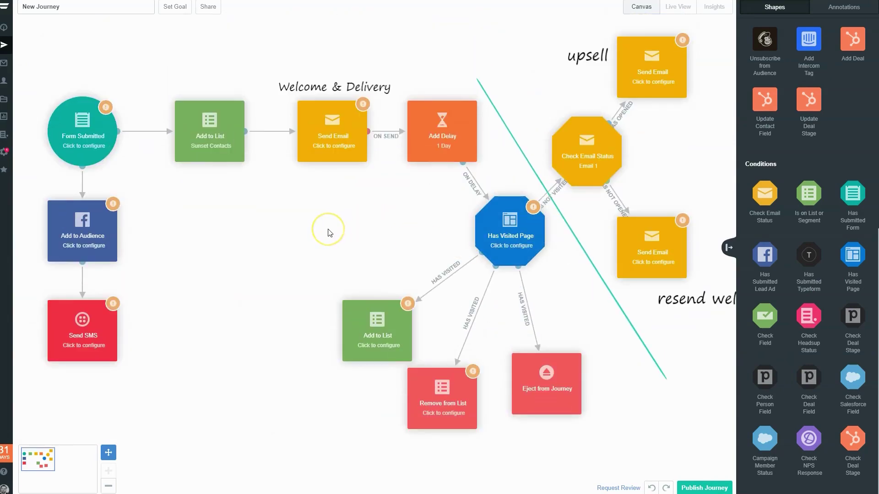